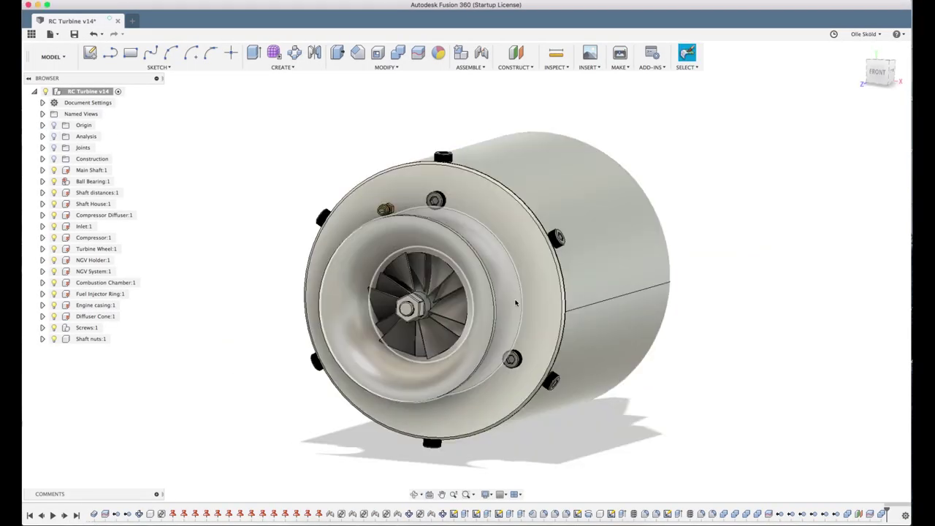
Inspect the turbine, toggle the Analysis section view, and start a Sculpt plane body
{"action": "middle_click_drag", "start_coordinate": [516, 302], "coordinate": [520, 294], "text": "shift"}
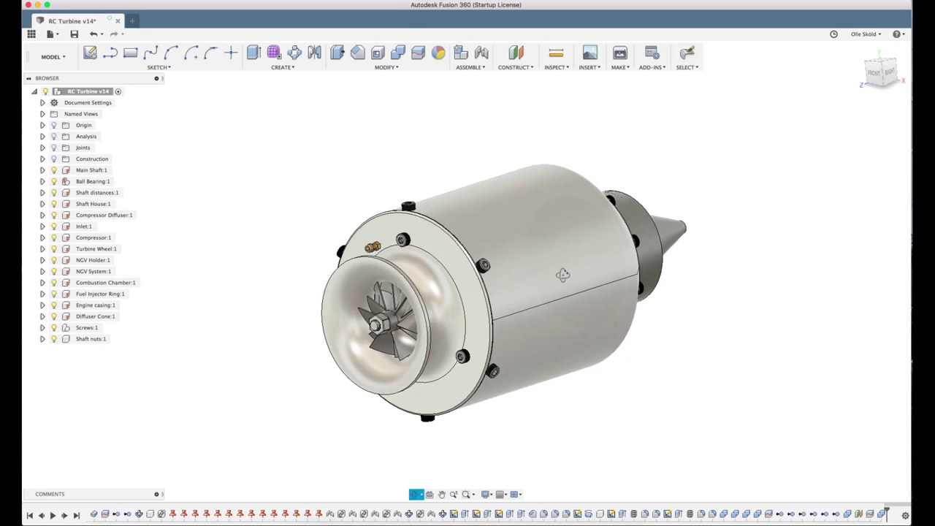
{"action": "middle_click_drag", "start_coordinate": [521, 294], "coordinate": [511, 293], "text": "shift"}
{"action": "left_click", "coordinate": [53, 136]}
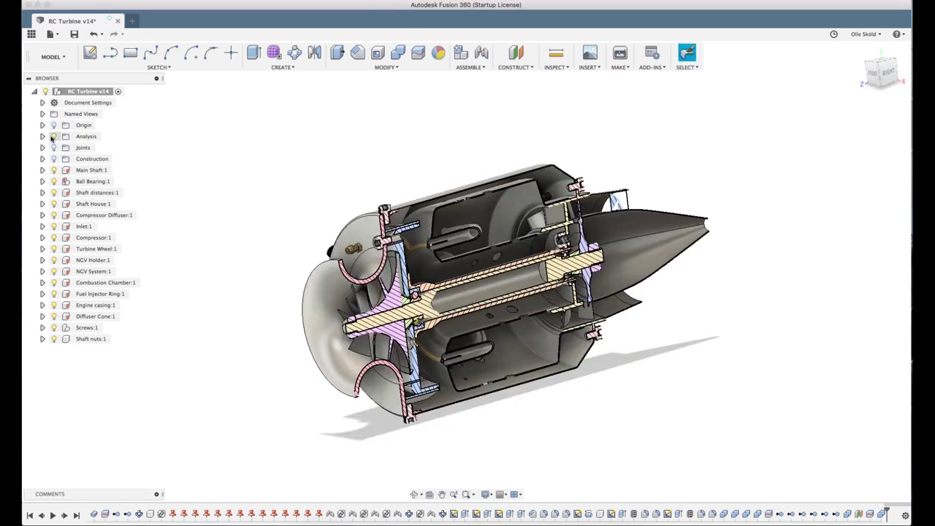
{"action": "left_click", "coordinate": [52, 136]}
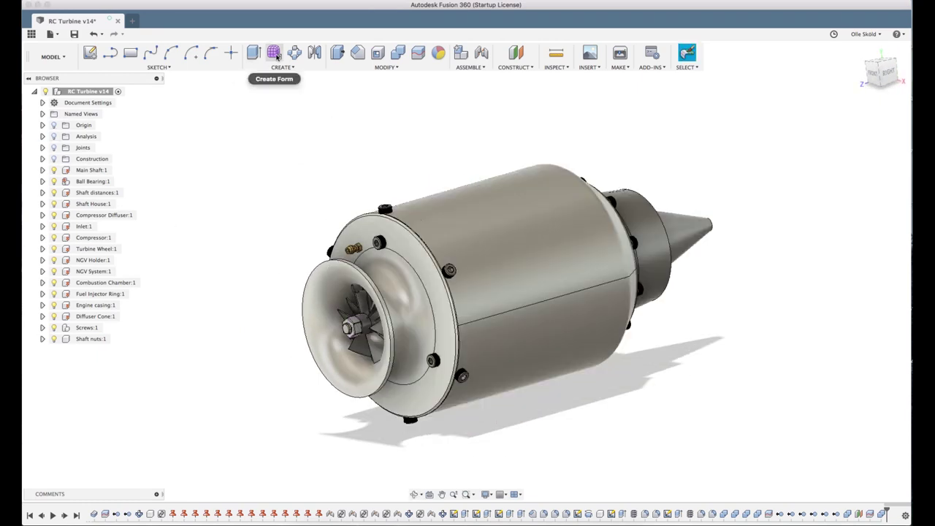
{"action": "left_click", "coordinate": [276, 55]}
{"action": "left_click", "coordinate": [109, 52]}
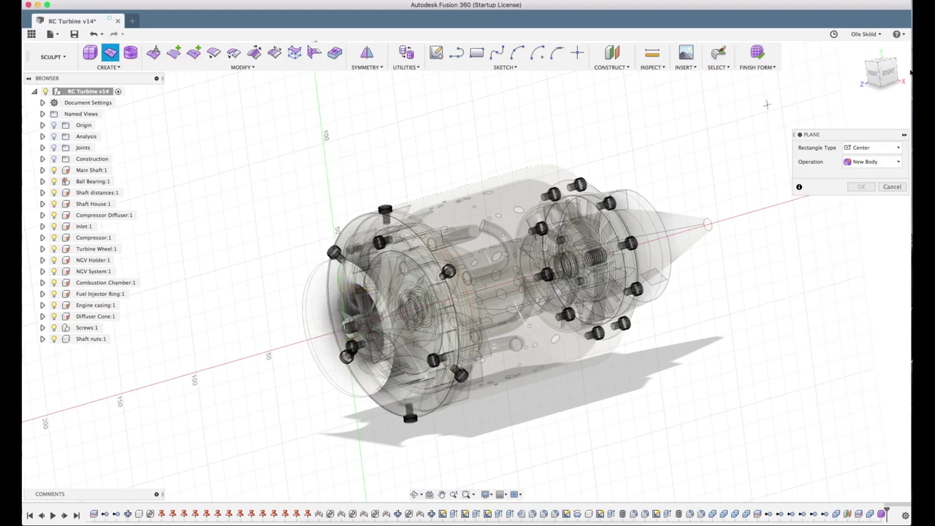
Draw a 313.172 × 96.015 mm plane body with 8 × 6 faces over the turbine's side
{"action": "left_click", "coordinate": [886, 73]}
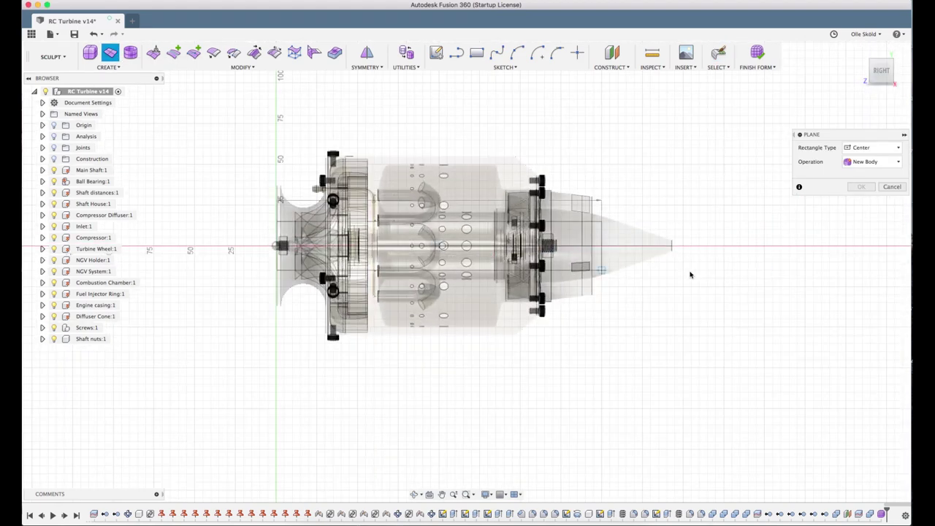
{"action": "left_click", "coordinate": [694, 326]}
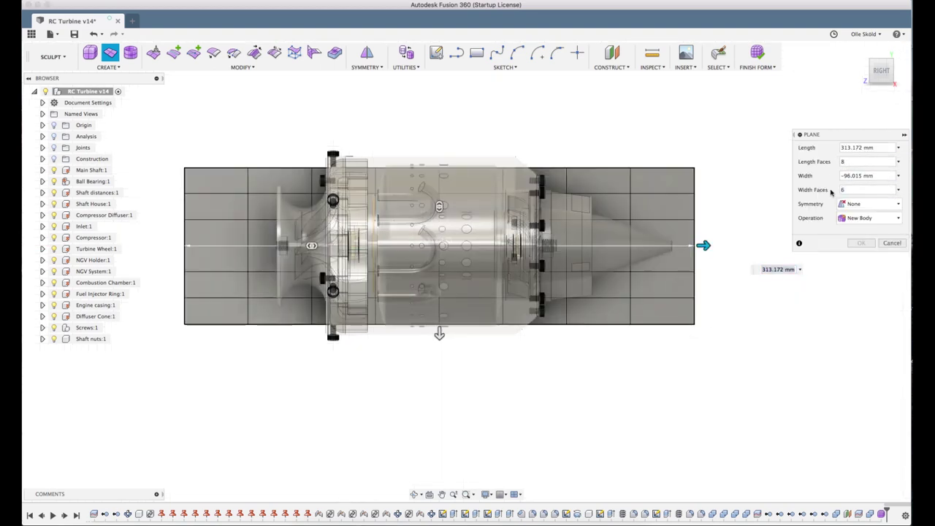
{"action": "key", "text": "Return"}
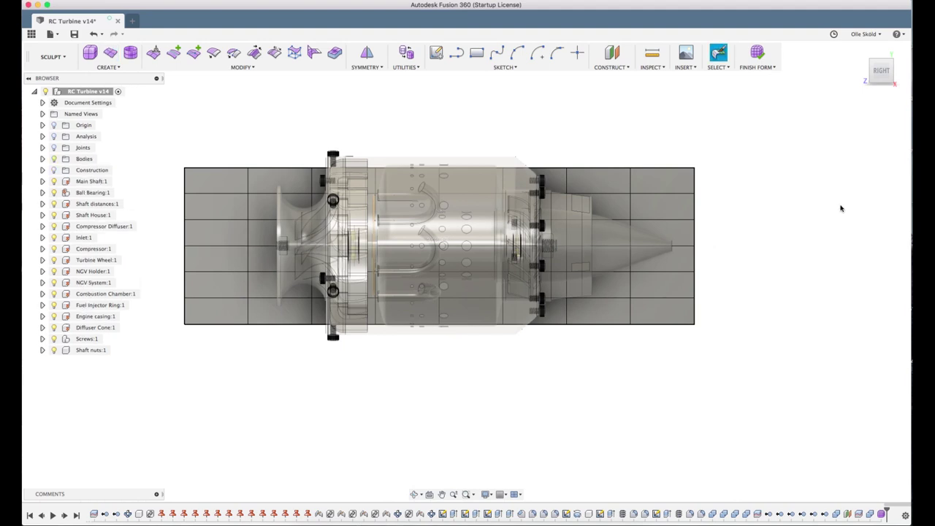
{"action": "middle_click_drag", "start_coordinate": [841, 204], "coordinate": [861, 220], "text": "shift"}
From the right side view, select the upper rows of the plane's T-spline faces
{"action": "scroll", "coordinate": [499, 180], "scroll_direction": "up", "scroll_amount": 2}
{"action": "scroll", "coordinate": [499, 180], "scroll_direction": "up", "scroll_amount": 4}
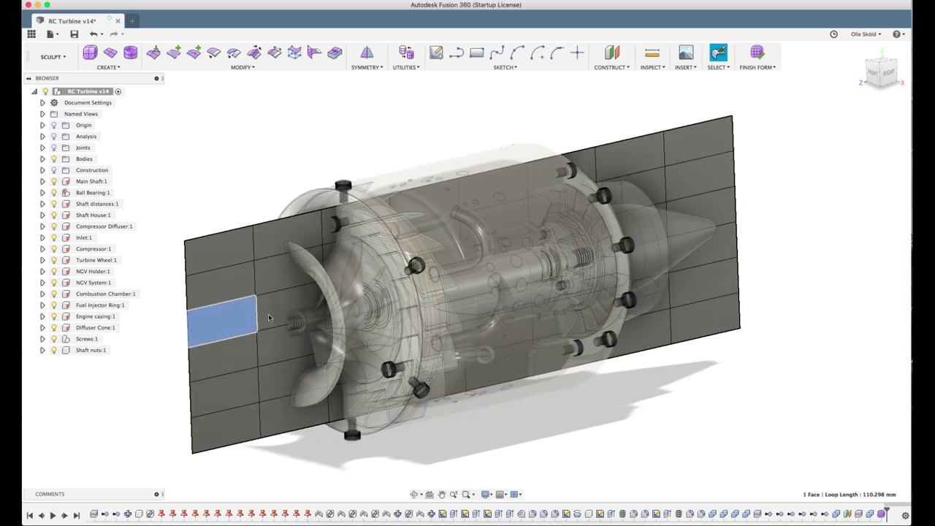
{"action": "left_click", "coordinate": [217, 313]}
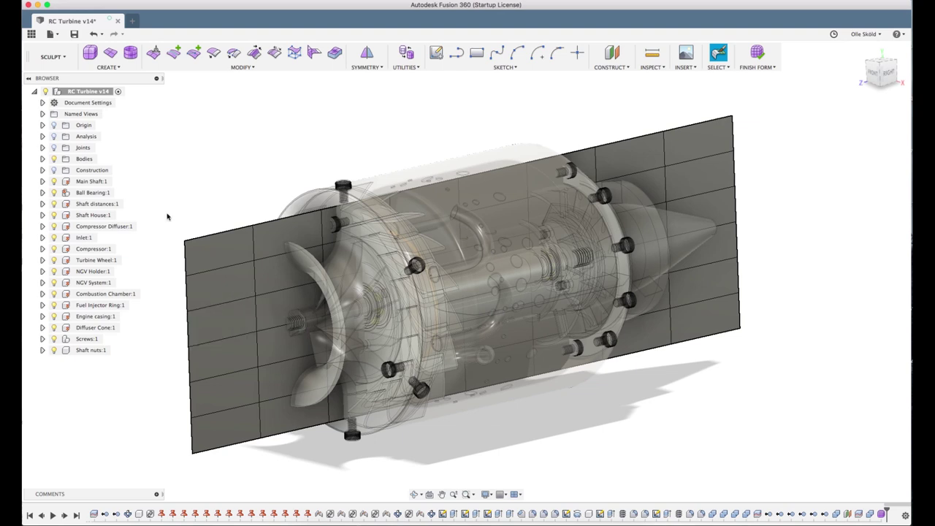
{"action": "left_click", "coordinate": [886, 73]}
{"action": "left_click_drag", "start_coordinate": [370, 217], "coordinate": [727, 266]}
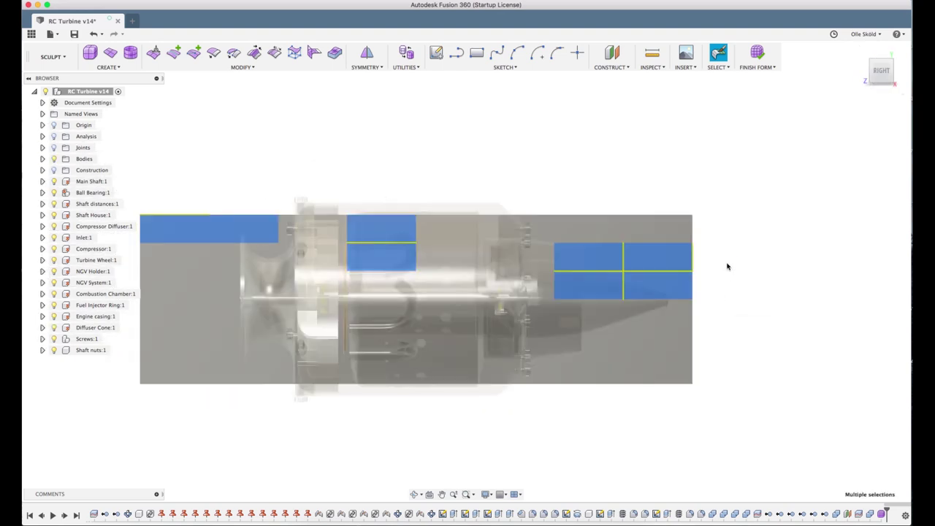
{"action": "key", "text": "Delete"}
{"action": "left_click_drag", "start_coordinate": [261, 238], "coordinate": [279, 269]}
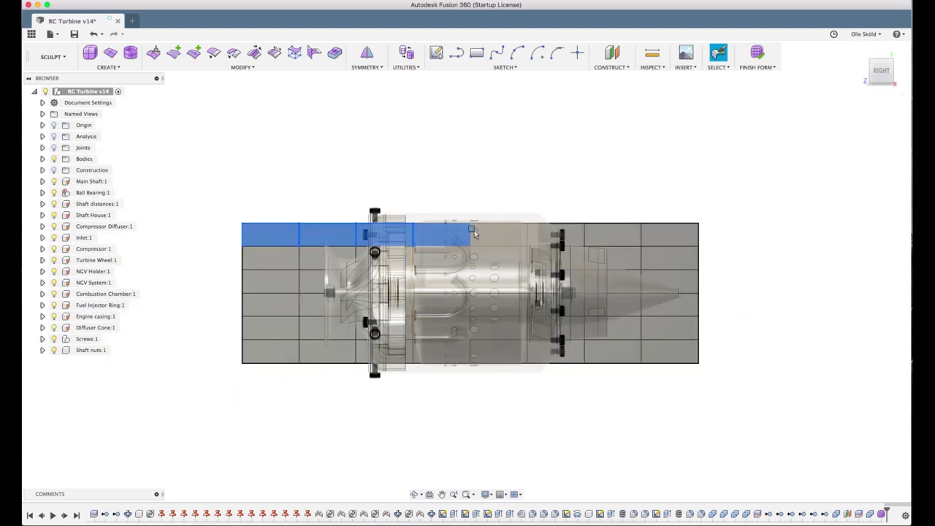
{"action": "left_click_drag", "start_coordinate": [667, 277], "coordinate": [800, 214]}
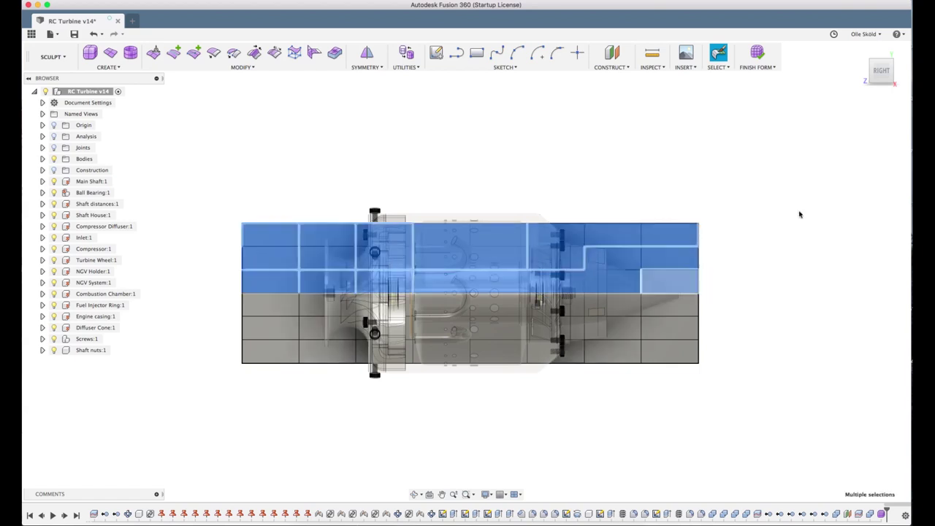
Bend the selected upper faces up over the turbine and shift the top edge loop
{"action": "left_click", "coordinate": [154, 52]}
{"action": "middle_click_drag", "start_coordinate": [652, 206], "coordinate": [674, 183], "text": "shift"}
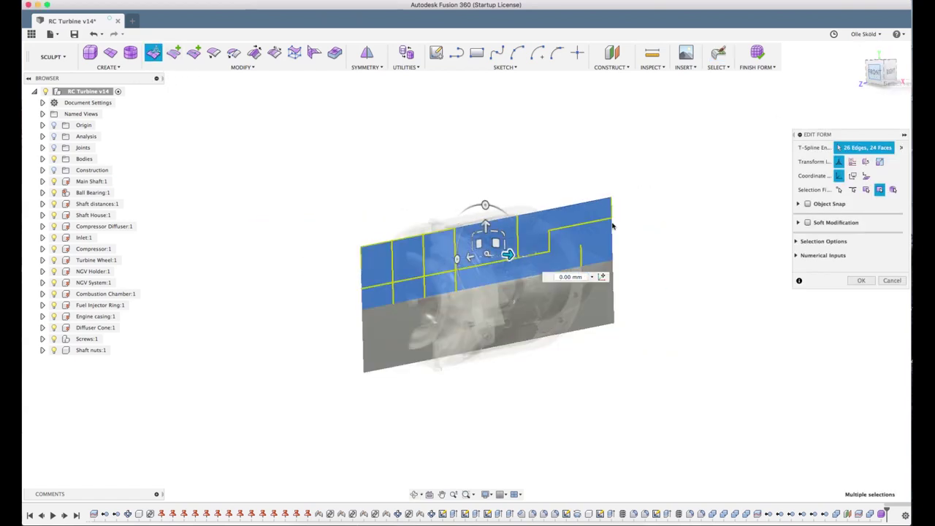
{"action": "left_click_drag", "start_coordinate": [476, 220], "coordinate": [516, 232]}
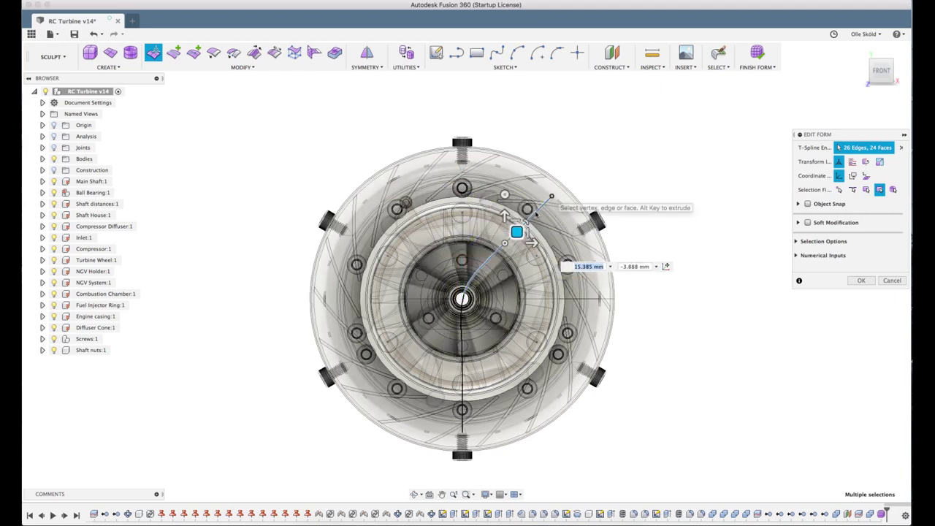
{"action": "mouse_move", "coordinate": [516, 232]}
{"action": "middle_mouse_down", "text": "shift"}
{"action": "mouse_move", "coordinate": [689, 174]}
{"action": "mouse_move", "coordinate": [663, 178]}
{"action": "middle_mouse_up", "text": "shift"}
{"action": "scroll", "coordinate": [690, 174], "scroll_direction": "up", "scroll_amount": 5}
{"action": "double_click", "coordinate": [663, 178]}
{"action": "left_click_drag", "start_coordinate": [494, 234], "coordinate": [503, 206]}
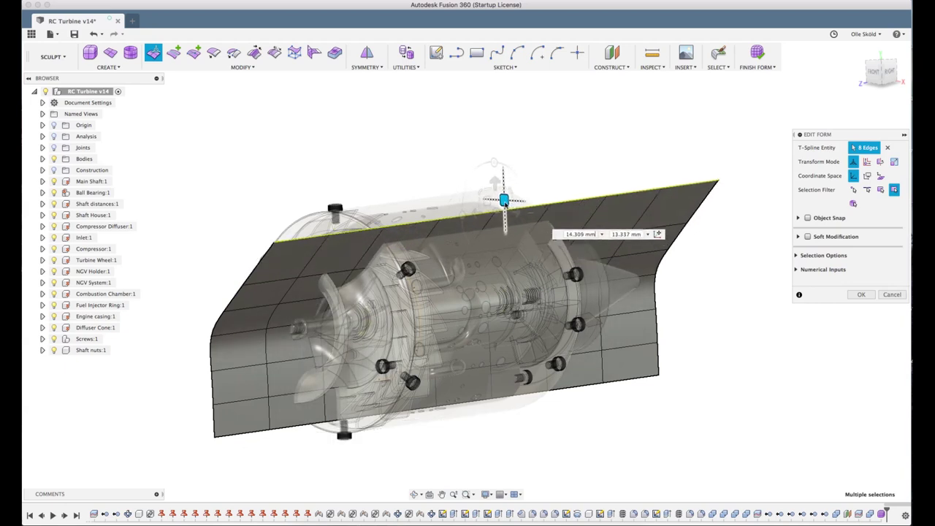
Rotate three lower edge loops of the surface around the turbine in the front view
{"action": "double_click", "coordinate": [241, 367]}
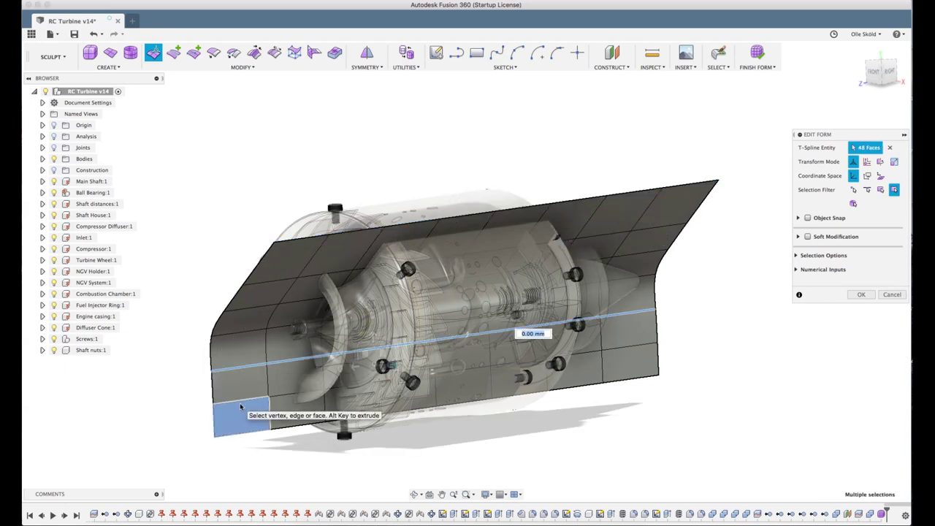
{"action": "double_click", "coordinate": [236, 401], "text": "shift"}
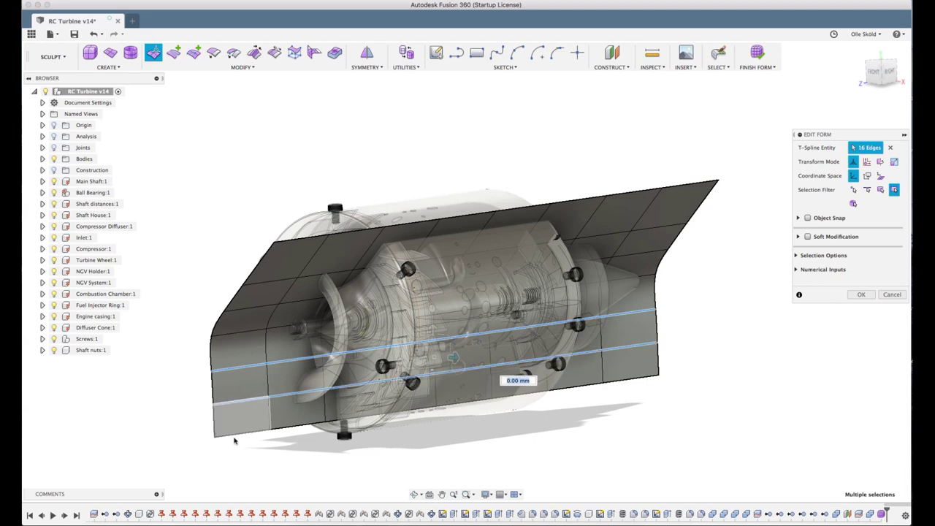
{"action": "double_click", "coordinate": [234, 437], "text": "shift"}
{"action": "left_click", "coordinate": [874, 71]}
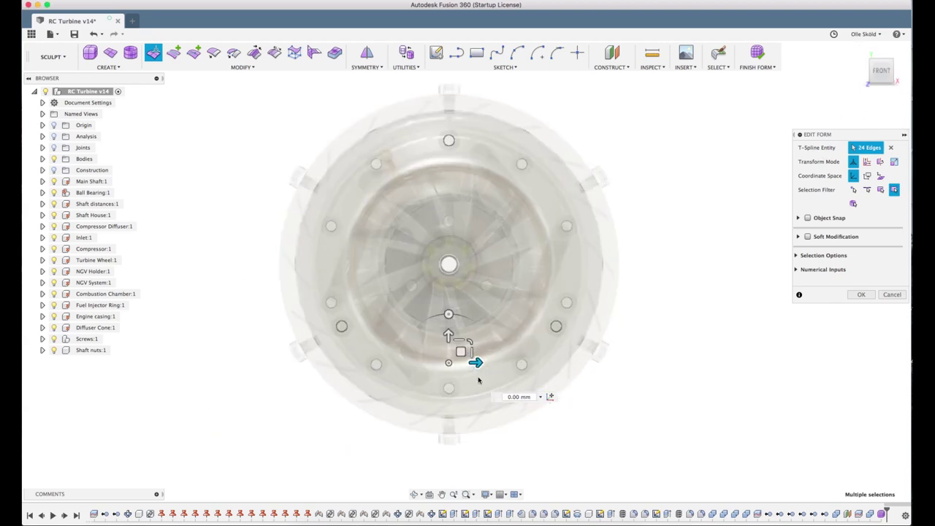
{"action": "left_click_drag", "start_coordinate": [450, 317], "coordinate": [553, 346]}
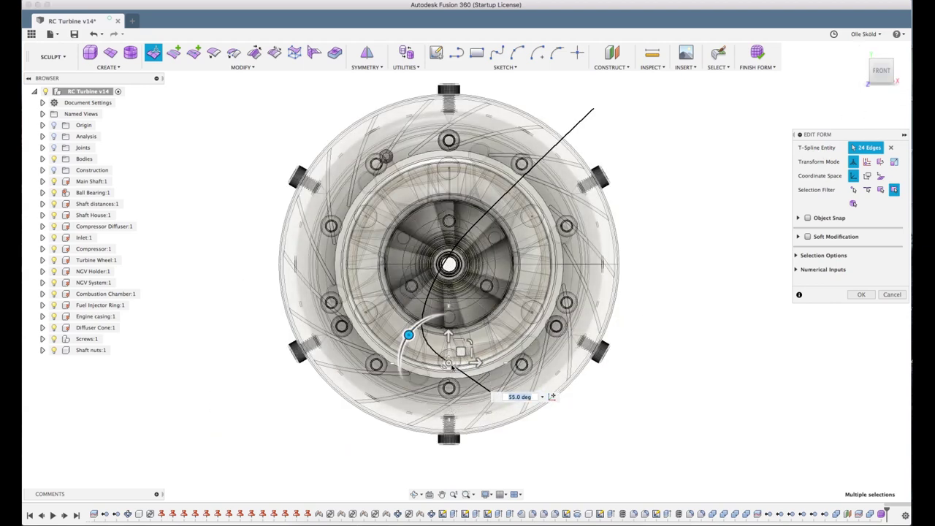
{"action": "left_click_drag", "start_coordinate": [569, 365], "coordinate": [593, 356]}
{"action": "mouse_move", "coordinate": [609, 268]}
{"action": "middle_mouse_down", "text": "shift"}
{"action": "mouse_move", "coordinate": [409, 261]}
{"action": "mouse_move", "coordinate": [420, 333]}
{"action": "middle_mouse_up", "text": "shift"}
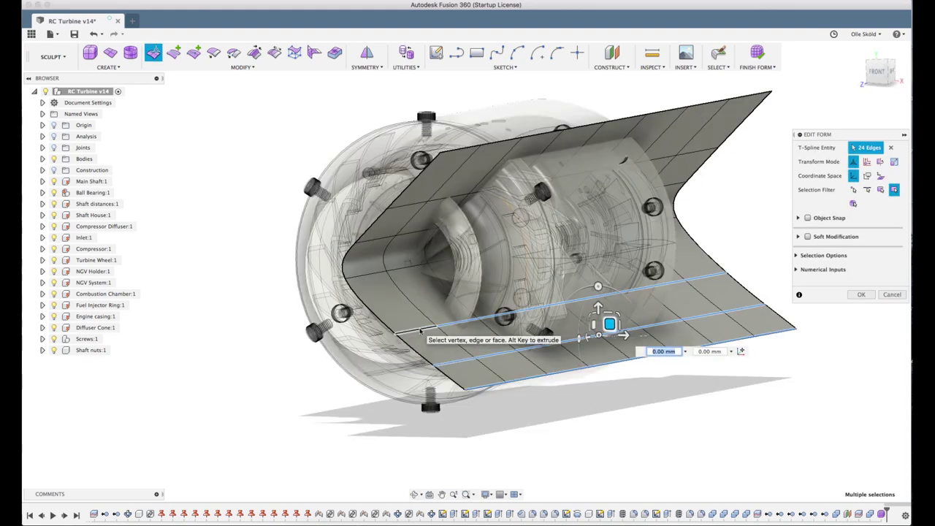
Move two lower edge loops individually to refine the surface's fold
{"action": "double_click", "coordinate": [422, 331]}
{"action": "mouse_move", "coordinate": [559, 267]}
{"action": "left_mouse_down"}
{"action": "mouse_move", "coordinate": [544, 275]}
{"action": "mouse_move", "coordinate": [519, 252]}
{"action": "left_mouse_up"}
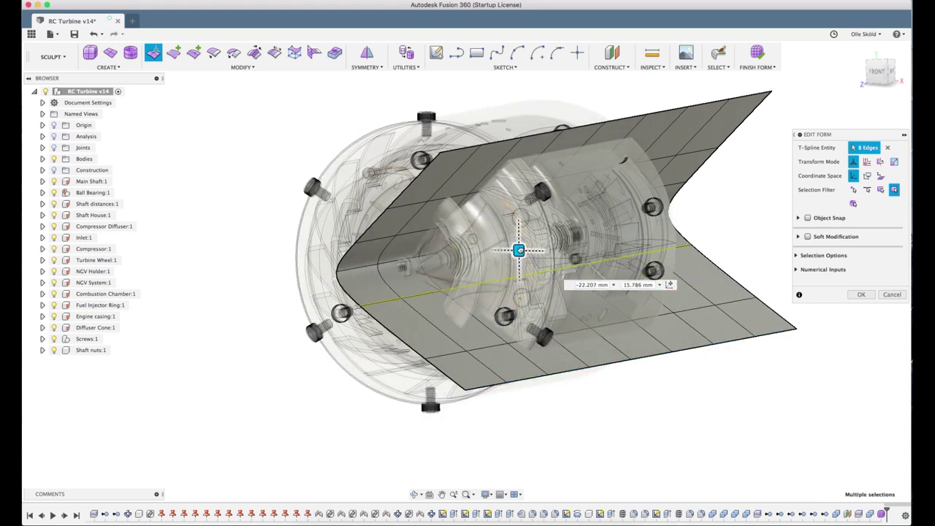
{"action": "double_click", "coordinate": [511, 343]}
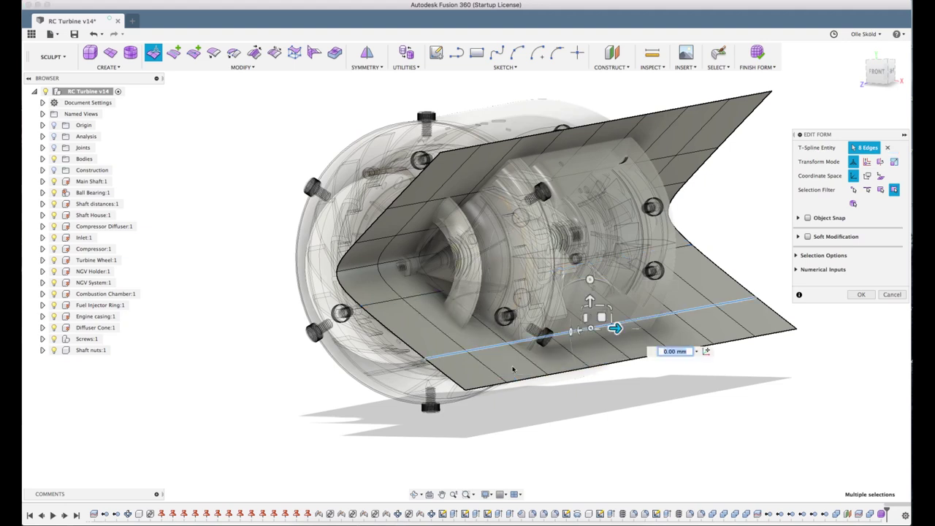
{"action": "left_click_drag", "start_coordinate": [601, 316], "coordinate": [570, 294]}
In the flat front view, pull the edge loop onto the shaft centre and finish the edit
{"action": "left_click", "coordinate": [880, 71]}
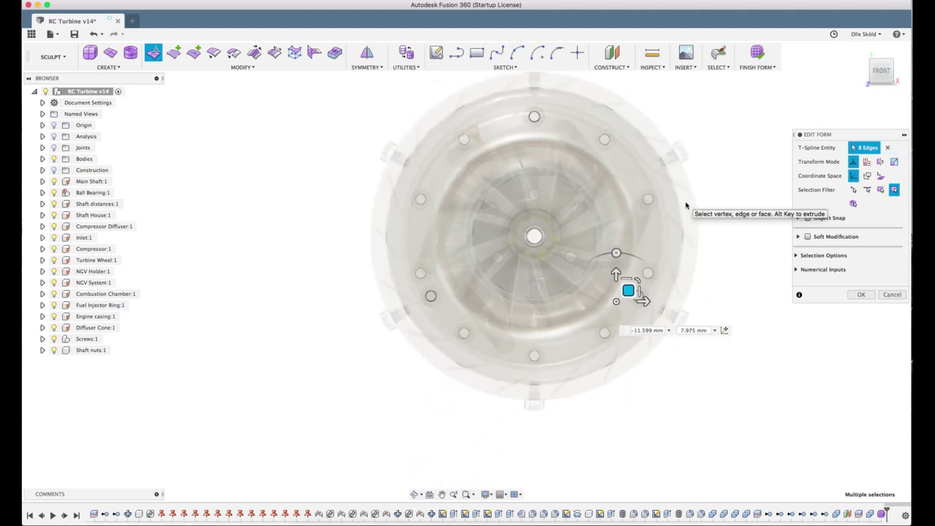
{"action": "left_click", "coordinate": [879, 71]}
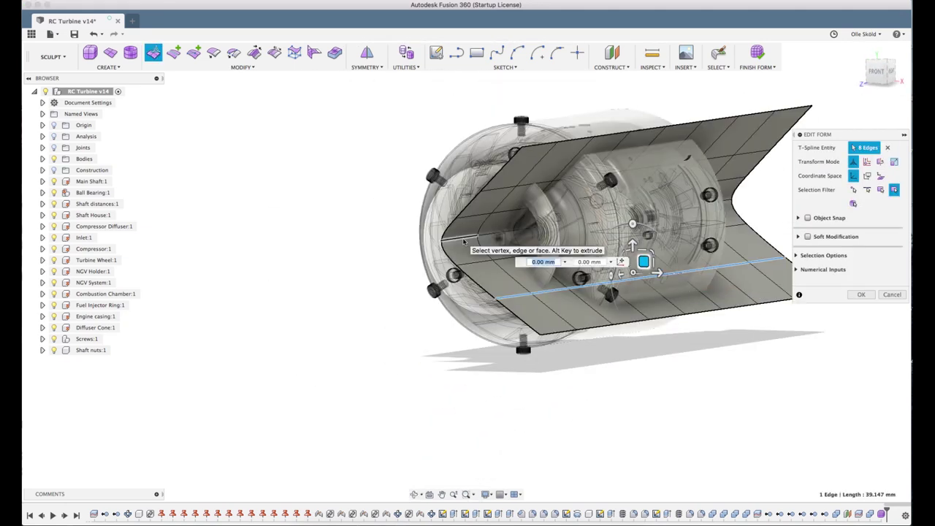
{"action": "left_click", "coordinate": [879, 71]}
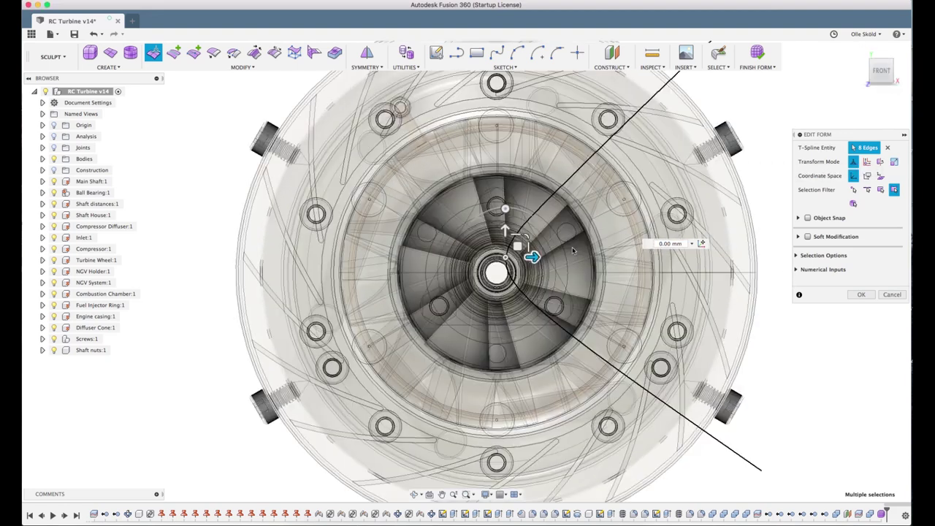
{"action": "left_click_drag", "start_coordinate": [516, 244], "coordinate": [511, 259]}
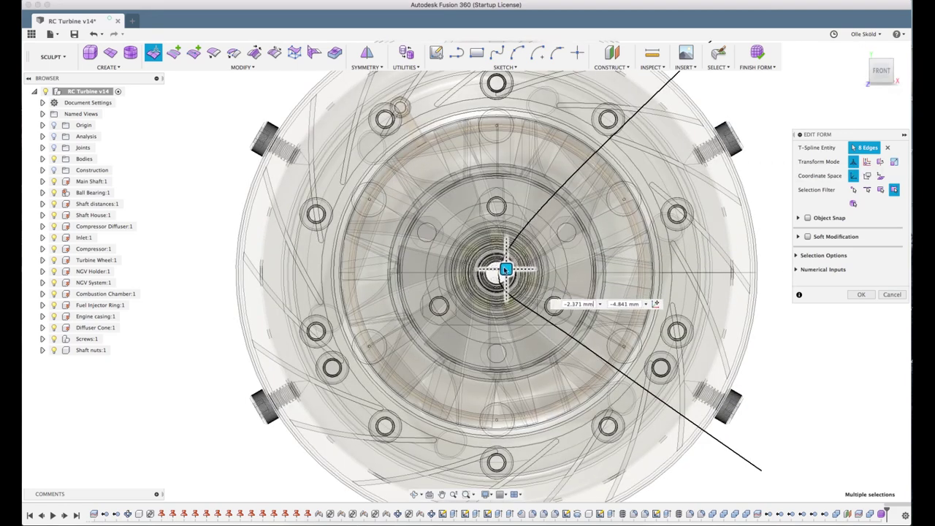
{"action": "key", "text": "Return"}
{"action": "mouse_move", "coordinate": [718, 244]}
{"action": "middle_mouse_down", "text": "shift"}
{"action": "mouse_move", "coordinate": [417, 383]}
{"action": "mouse_move", "coordinate": [411, 239]}
{"action": "middle_mouse_up", "text": "shift"}
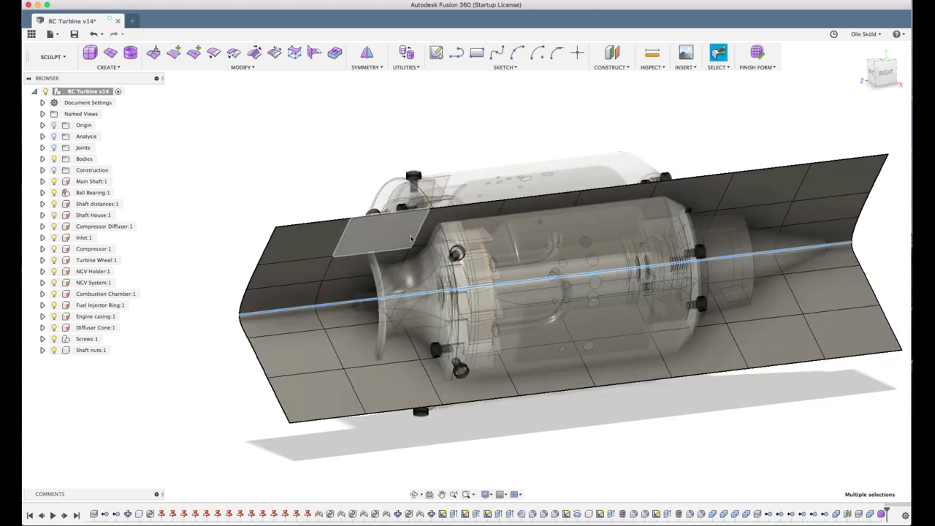
Pull the inlet-end and rear-tail edge loops outward around the engine casing
{"action": "left_click", "coordinate": [154, 53]}
{"action": "left_click_drag", "start_coordinate": [326, 298], "coordinate": [409, 314]}
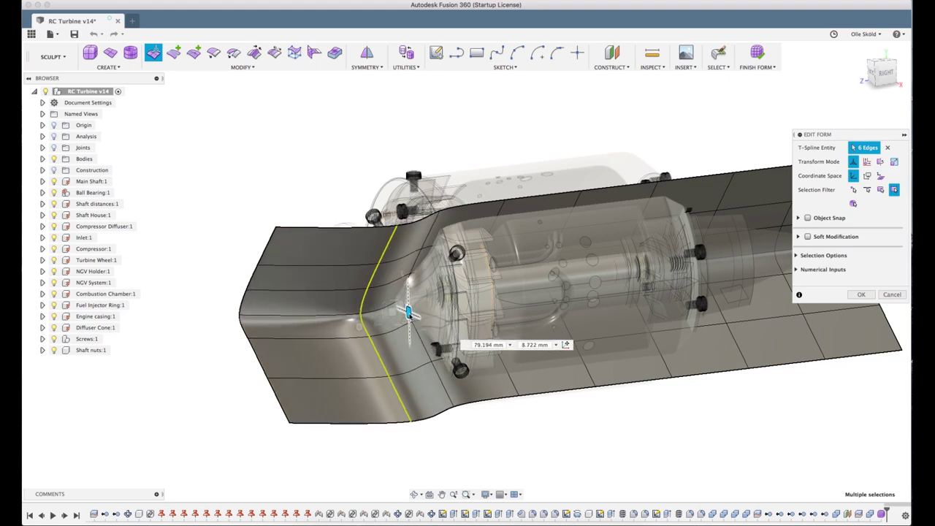
{"action": "middle_click_drag", "start_coordinate": [409, 313], "coordinate": [685, 274], "text": "shift"}
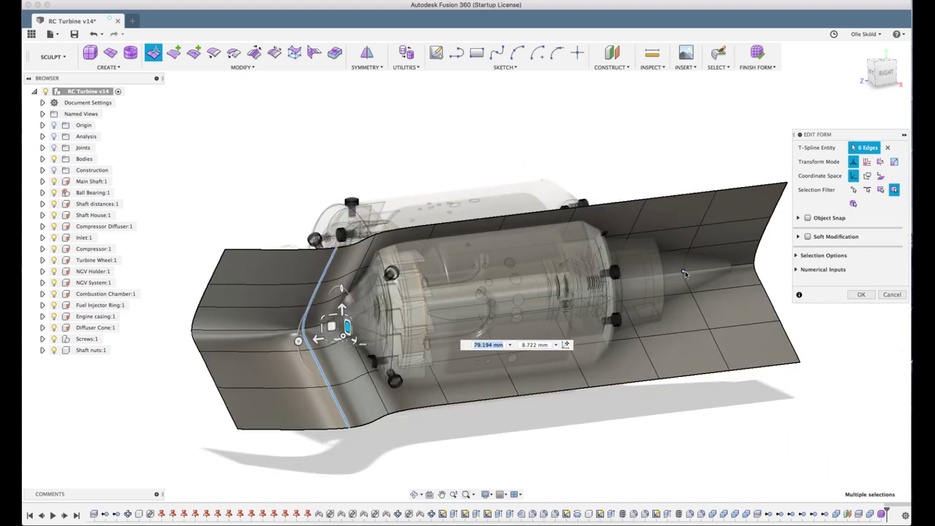
{"action": "double_click", "coordinate": [684, 273]}
{"action": "left_click_drag", "start_coordinate": [712, 279], "coordinate": [763, 281]}
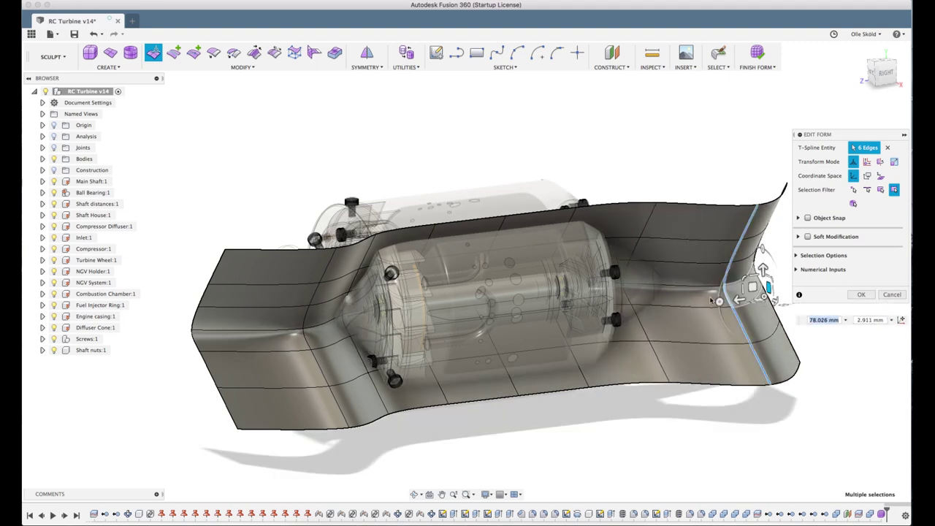
{"action": "left_click", "coordinate": [576, 209]}
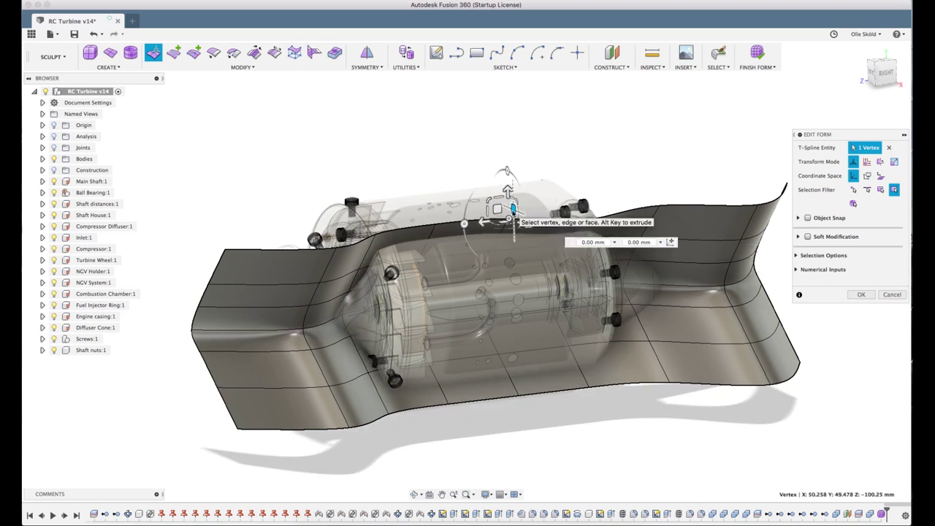
Move top and lower edge vertices to start wrapping the surface around the engine
{"action": "left_click_drag", "start_coordinate": [515, 213], "coordinate": [376, 235]}
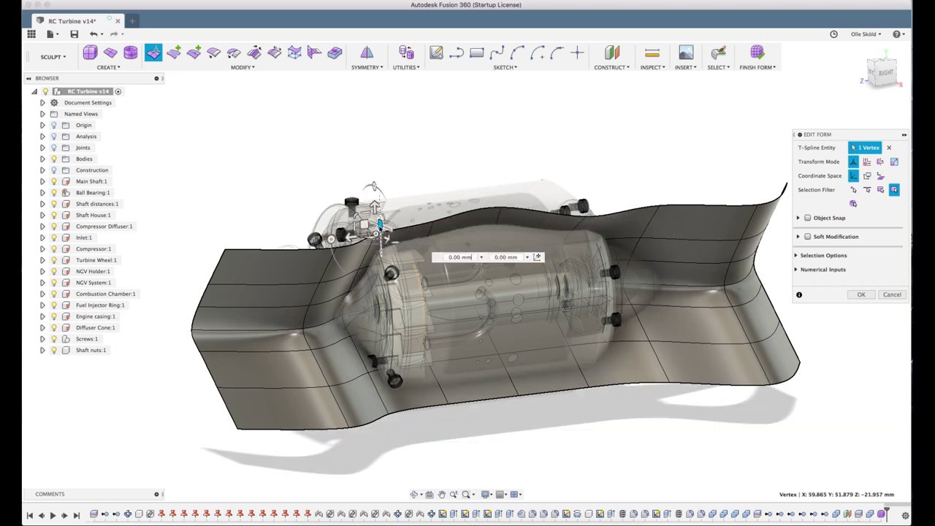
{"action": "left_click", "coordinate": [589, 387]}
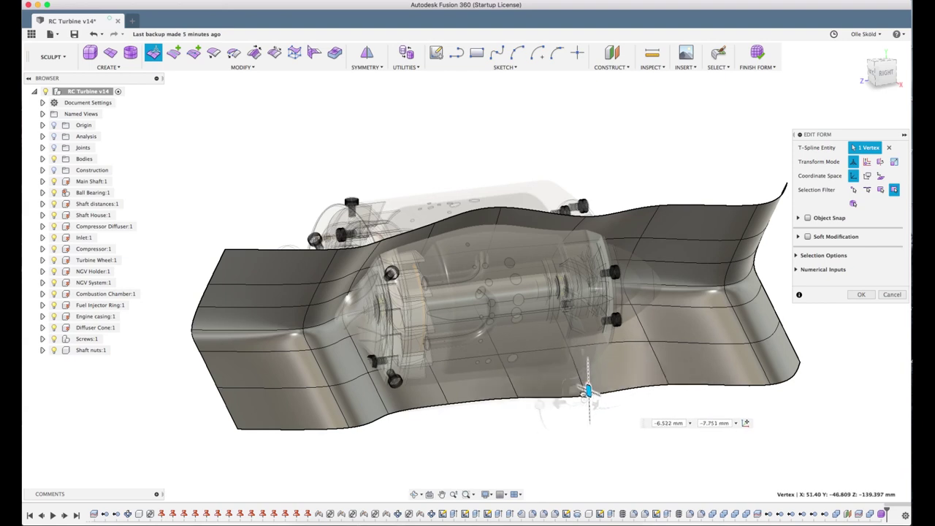
{"action": "left_click_drag", "start_coordinate": [589, 387], "coordinate": [561, 347]}
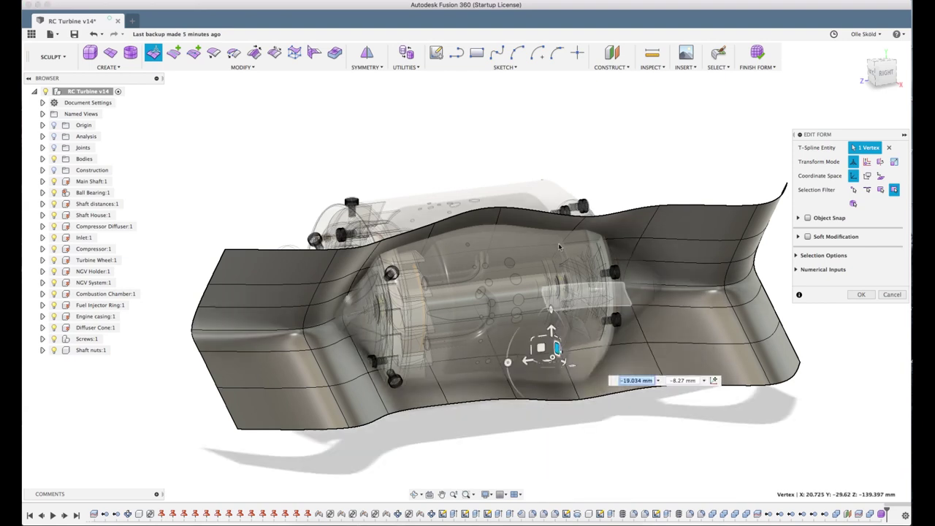
{"action": "left_click", "coordinate": [485, 234]}
{"action": "left_click", "coordinate": [494, 344]}
{"action": "left_click_drag", "start_coordinate": [486, 351], "coordinate": [511, 328]}
Raise a top vertex and shift the lower border edge, then finish the form edit
{"action": "mouse_move", "coordinate": [626, 208]}
{"action": "middle_mouse_down", "text": "shift"}
{"action": "mouse_move", "coordinate": [654, 270]}
{"action": "mouse_move", "coordinate": [670, 260]}
{"action": "mouse_move", "coordinate": [423, 198]}
{"action": "middle_mouse_up", "text": "shift"}
{"action": "left_click", "coordinate": [410, 168]}
{"action": "left_click_drag", "start_coordinate": [398, 166], "coordinate": [437, 178]}
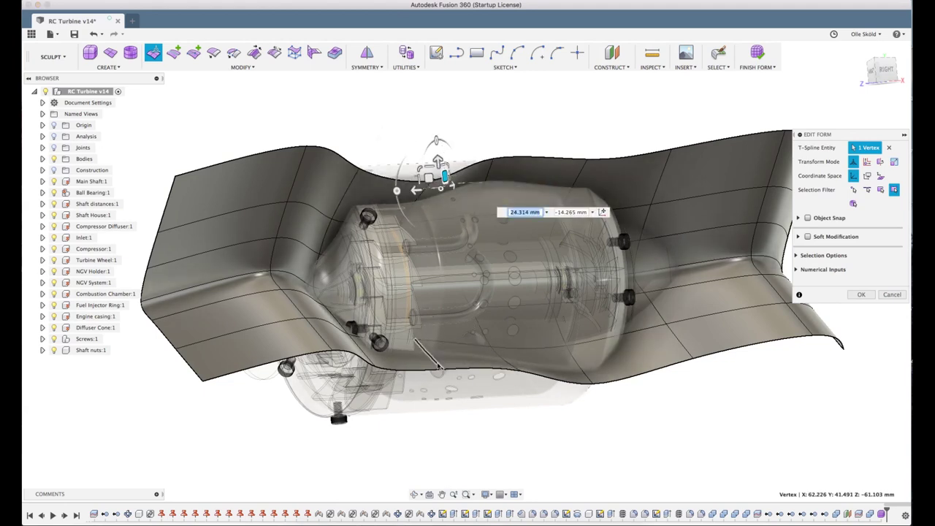
{"action": "left_click", "coordinate": [438, 367]}
{"action": "left_click_drag", "start_coordinate": [429, 366], "coordinate": [438, 357]}
{"action": "left_click_drag", "start_coordinate": [509, 348], "coordinate": [502, 320]}
{"action": "mouse_move", "coordinate": [502, 320]}
{"action": "middle_mouse_down", "text": "shift"}
{"action": "mouse_move", "coordinate": [584, 264]}
{"action": "mouse_move", "coordinate": [631, 269]}
{"action": "middle_mouse_up", "text": "shift"}
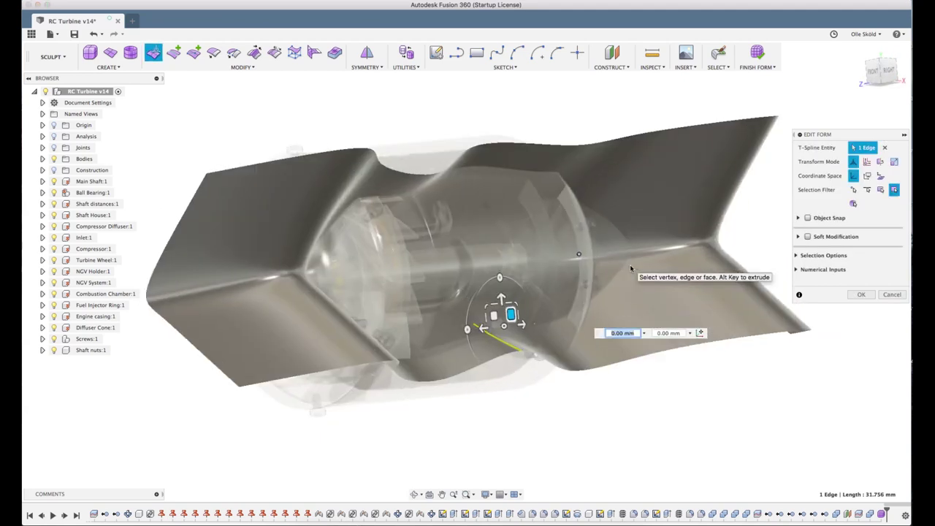
{"action": "key", "text": "Return"}
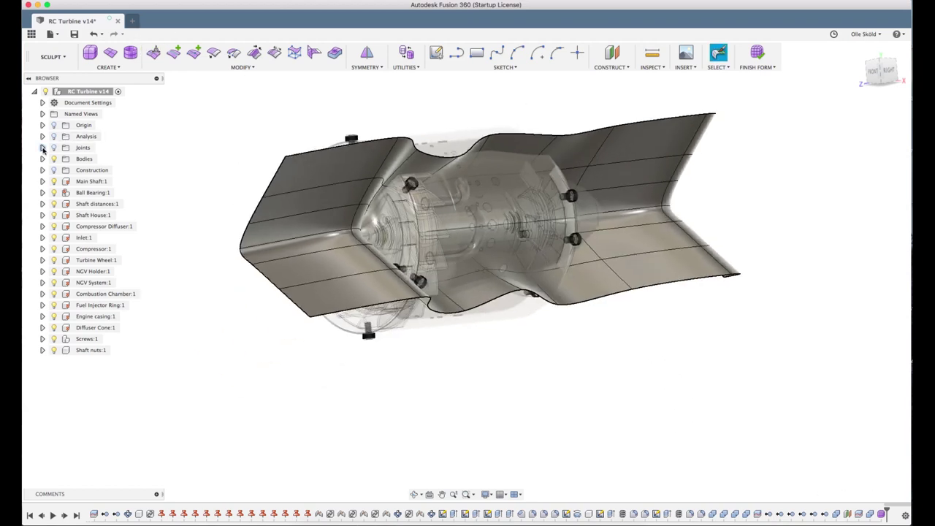
Start a Section Analysis from the Inspect menu, then cancel it
{"action": "left_click", "coordinate": [652, 67]}
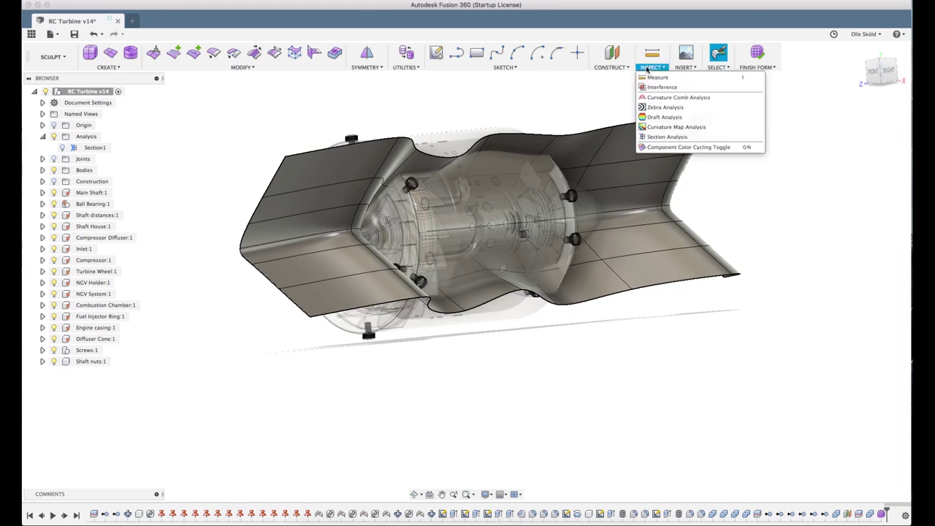
{"action": "left_click", "coordinate": [763, 138]}
{"action": "left_click", "coordinate": [892, 172]}
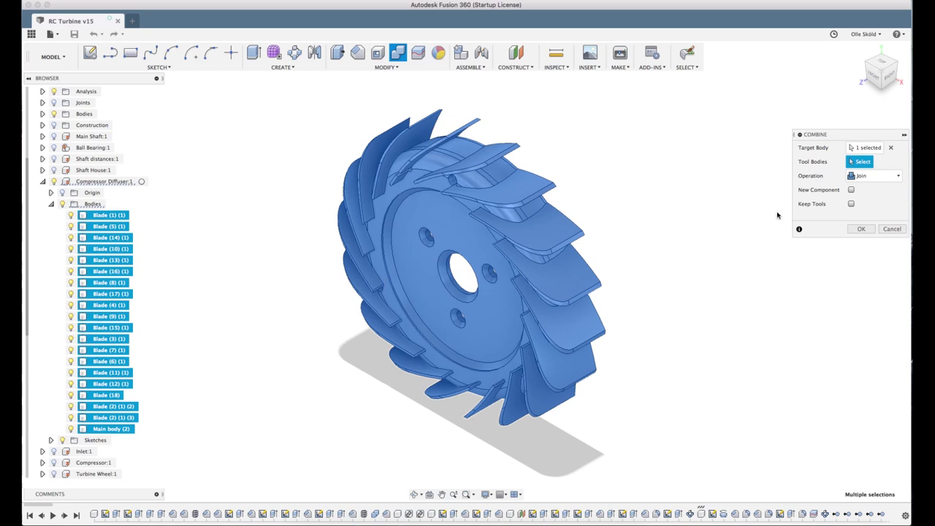
Join the compressor diffuser blades into one body and rename it 'Compr'
{"action": "key", "text": "Escape"}
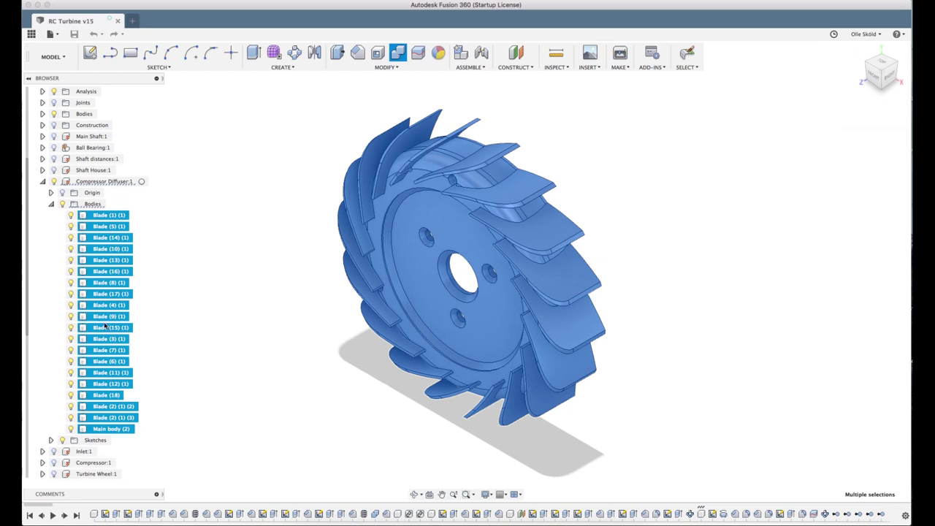
{"action": "double_click", "coordinate": [103, 260]}
{"action": "type", "text": "Compr"}
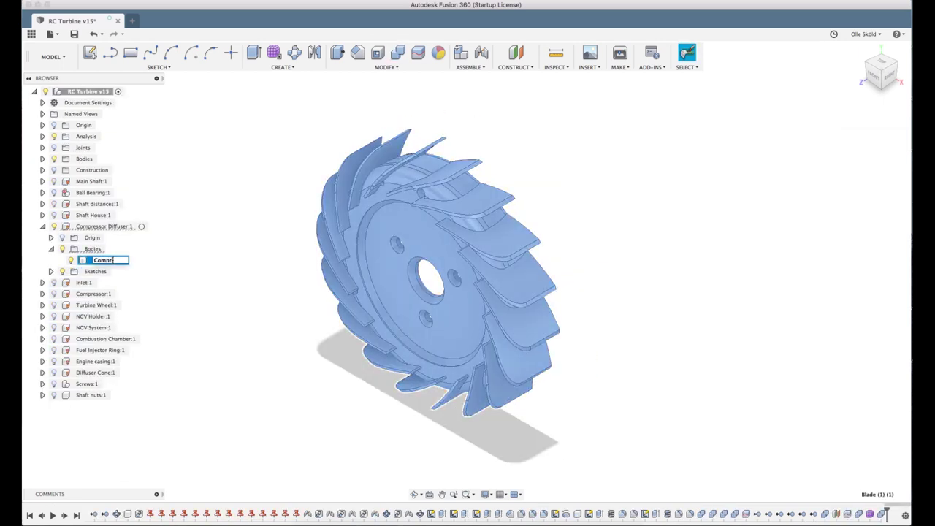
{"action": "left_click", "coordinate": [192, 280]}
{"action": "left_click", "coordinate": [42, 226]}
Show the shaft, inlet, NGV, combustion, fuel ring, casing, diffuser cone and Body1 (1)
{"action": "left_click", "coordinate": [54, 207]}
{"action": "left_click", "coordinate": [54, 205]}
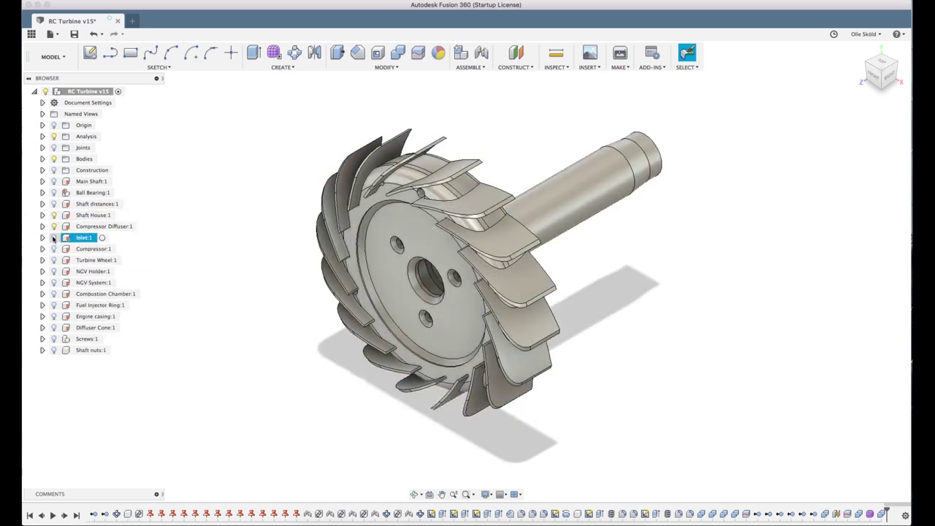
{"action": "left_click", "coordinate": [54, 237]}
{"action": "left_click", "coordinate": [53, 271]}
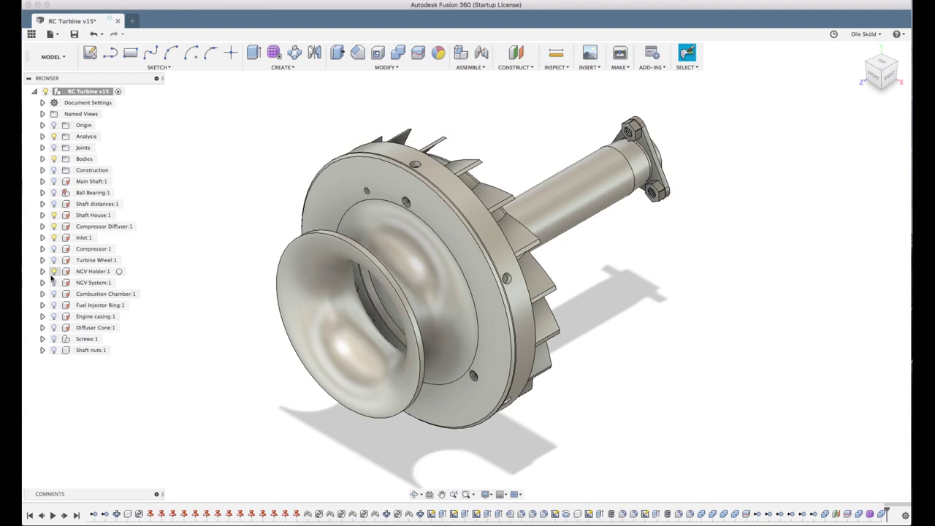
{"action": "left_click", "coordinate": [53, 283]}
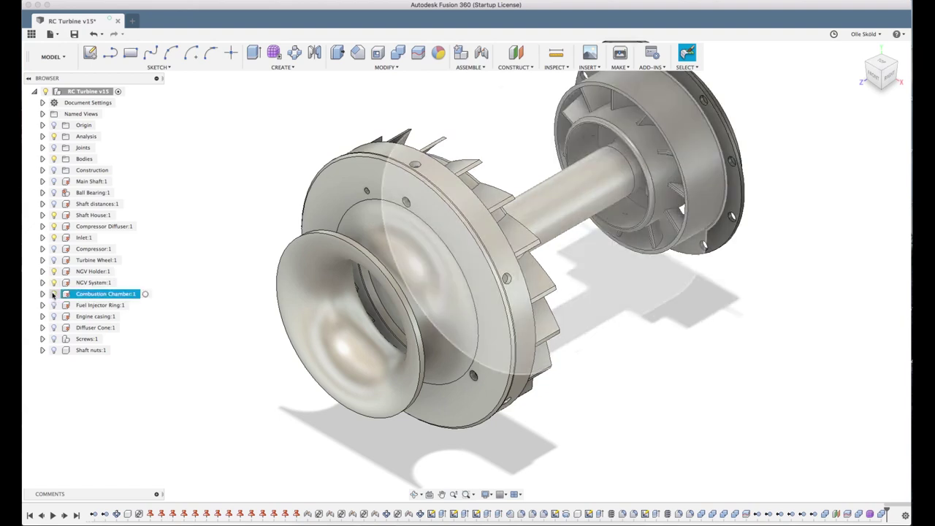
{"action": "left_click", "coordinate": [53, 304]}
{"action": "left_click", "coordinate": [54, 316]}
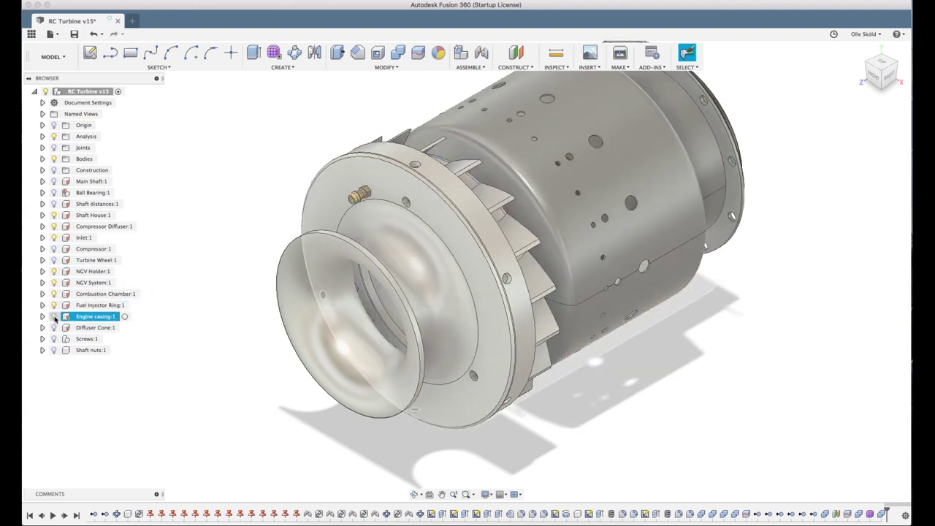
{"action": "left_click", "coordinate": [54, 327]}
{"action": "left_click", "coordinate": [53, 339]}
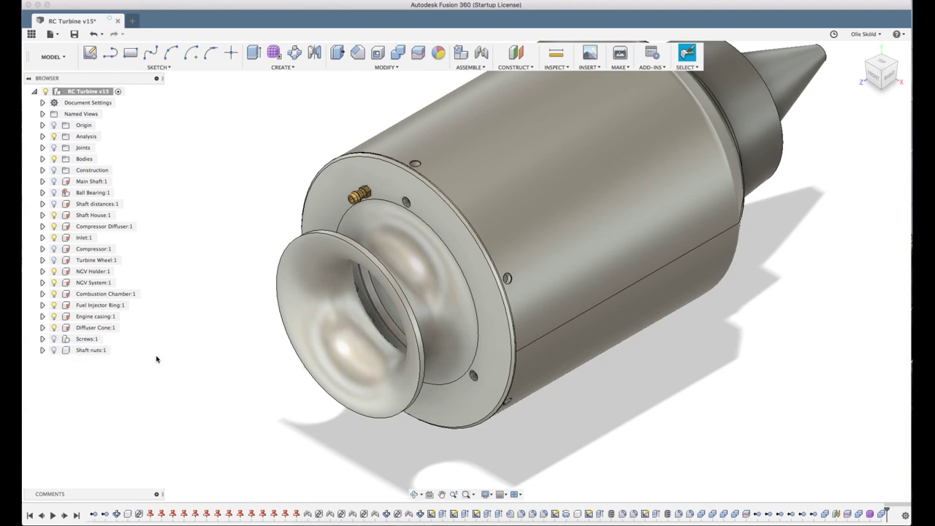
{"action": "left_click", "coordinate": [43, 159]}
{"action": "left_click", "coordinate": [62, 169]}
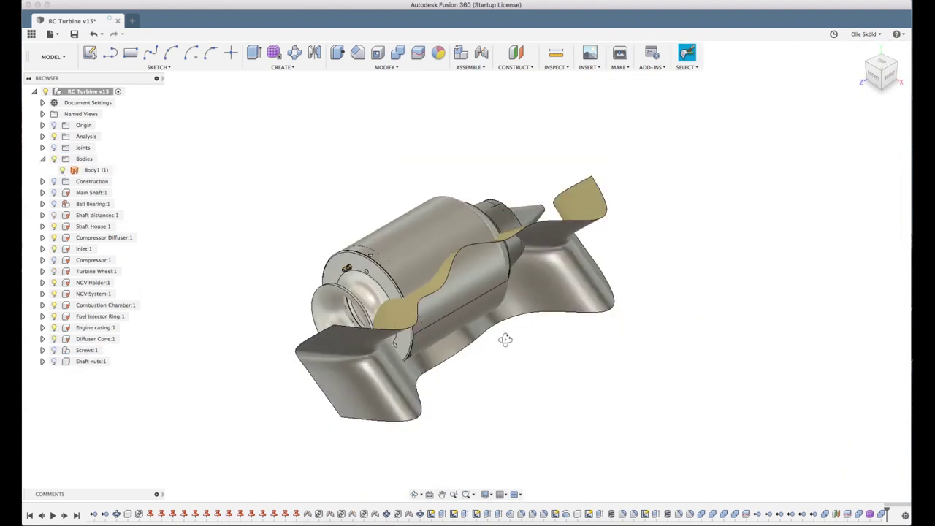
Begin a Split Body with the Shaft House, Compressor Diffuser and Inlet bodies
{"action": "middle_click_drag", "start_coordinate": [504, 338], "coordinate": [242, 303], "text": "shift"}
{"action": "left_click", "coordinate": [418, 53]}
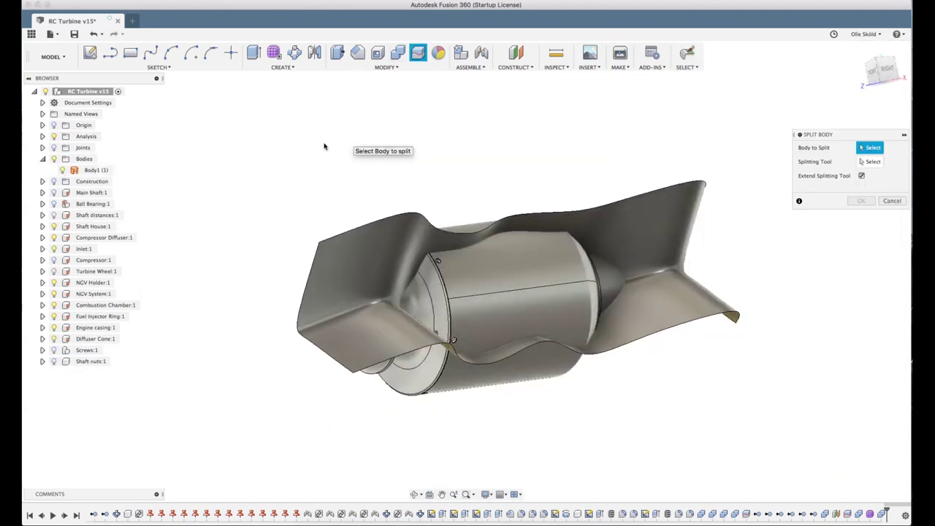
{"action": "left_click", "coordinate": [43, 225]}
{"action": "left_click", "coordinate": [50, 248]}
{"action": "left_click", "coordinate": [103, 260]}
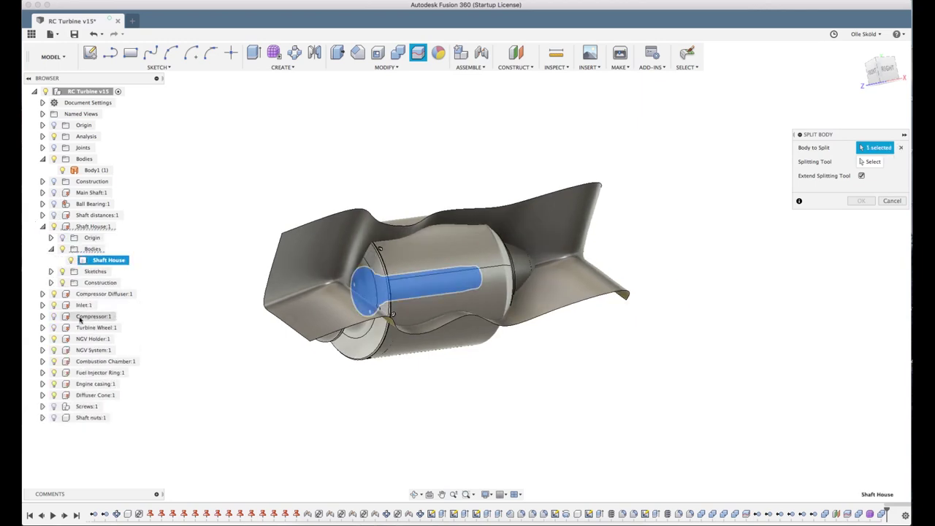
{"action": "left_click", "coordinate": [43, 294]}
{"action": "left_click", "coordinate": [117, 328]}
{"action": "left_click", "coordinate": [42, 350]}
{"action": "scroll", "coordinate": [45, 354], "scroll_direction": "down", "scroll_amount": 1}
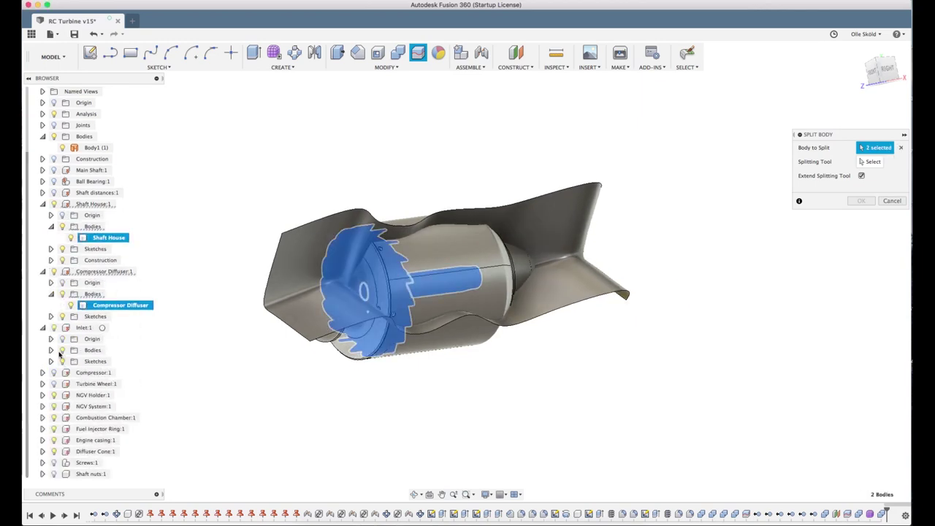
{"action": "left_click", "coordinate": [97, 361]}
Add the NGV Holder, NGV assembly, Combustion Chamber and five fuel vapor tubes
{"action": "scroll", "coordinate": [73, 365], "scroll_direction": "down", "scroll_amount": 2}
{"action": "left_click", "coordinate": [42, 349]}
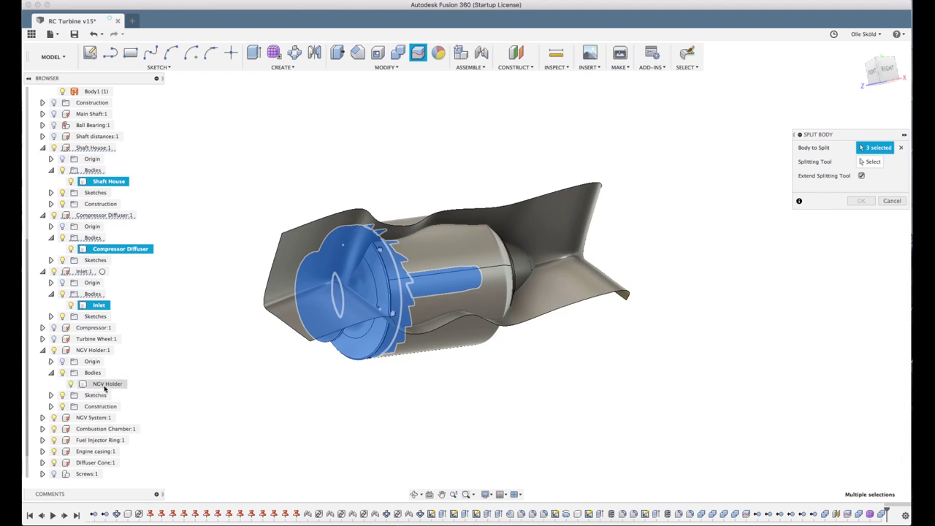
{"action": "left_click", "coordinate": [42, 418]}
{"action": "scroll", "coordinate": [43, 420], "scroll_direction": "down", "scroll_amount": 2}
{"action": "left_click", "coordinate": [110, 399]}
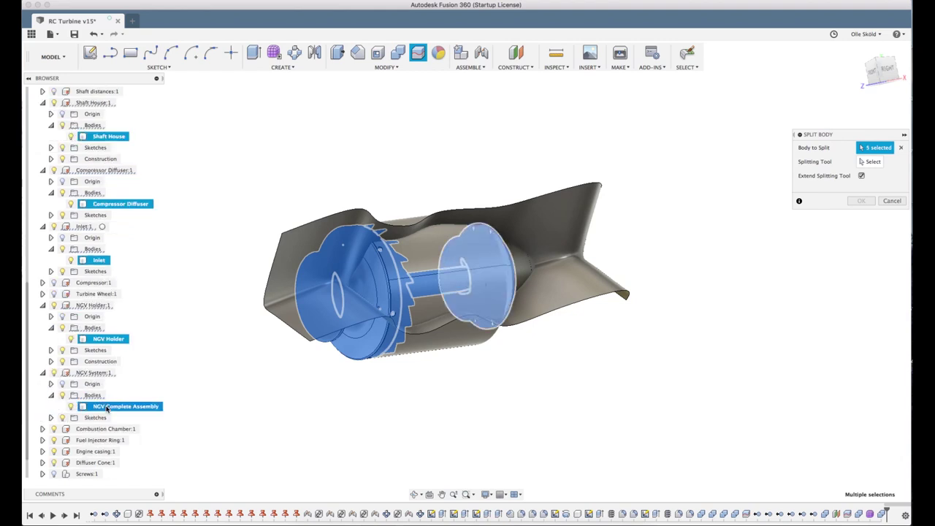
{"action": "left_click", "coordinate": [42, 429]}
{"action": "scroll", "coordinate": [44, 423], "scroll_direction": "down", "scroll_amount": 2}
{"action": "left_click", "coordinate": [51, 406]}
{"action": "scroll", "coordinate": [95, 376], "scroll_direction": "down", "scroll_amount": 3}
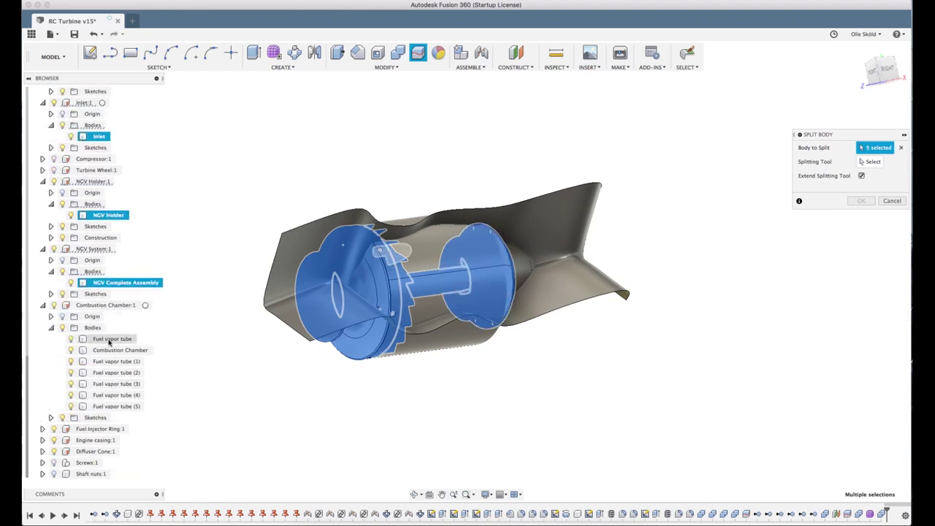
{"action": "left_click", "coordinate": [110, 350]}
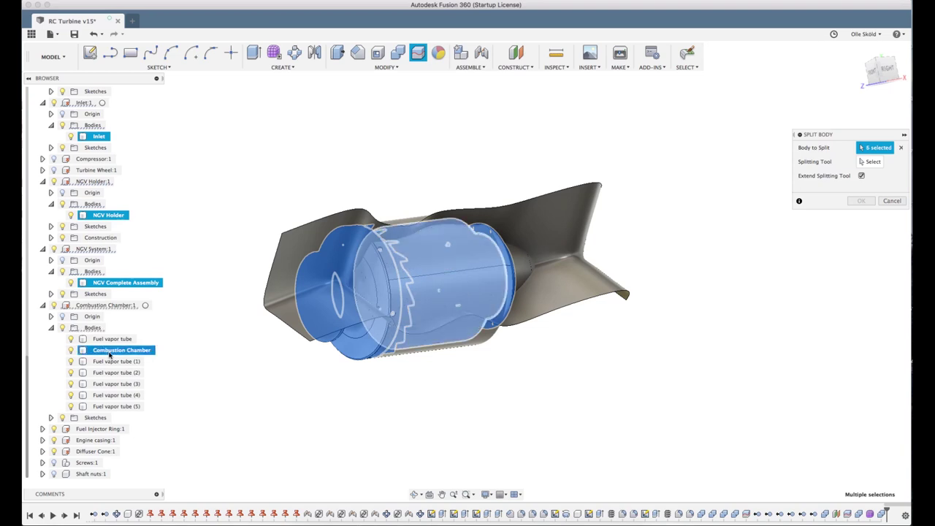
{"action": "left_click", "coordinate": [110, 339]}
{"action": "left_click", "coordinate": [109, 361]}
{"action": "left_click", "coordinate": [110, 373]}
{"action": "left_click", "coordinate": [109, 384]}
{"action": "left_click", "coordinate": [110, 394]}
Add Fuel Nipple and Engine Casing, use Body1 (1) as splitting tool, and split
{"action": "left_click", "coordinate": [42, 430]}
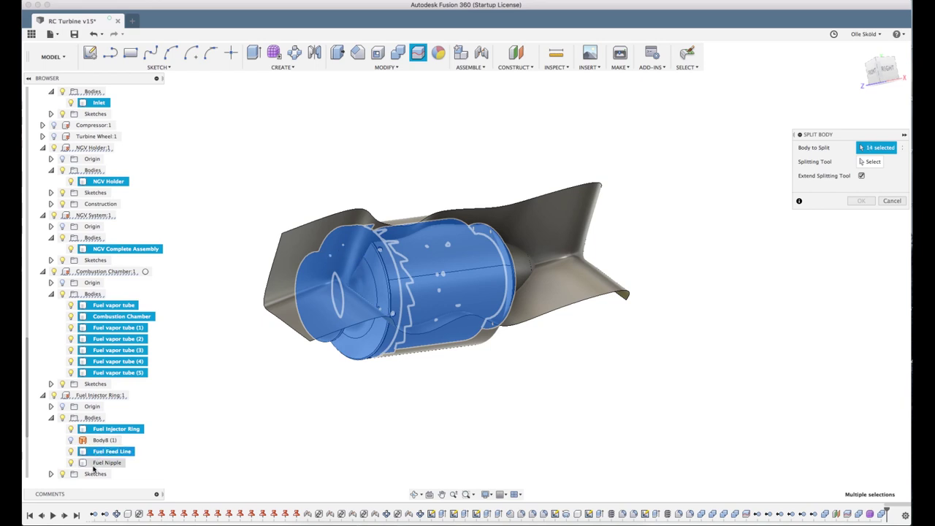
{"action": "left_click", "coordinate": [106, 462]}
{"action": "scroll", "coordinate": [95, 438], "scroll_direction": "down", "scroll_amount": 3}
{"action": "left_click", "coordinate": [42, 441]}
{"action": "left_click", "coordinate": [109, 440]}
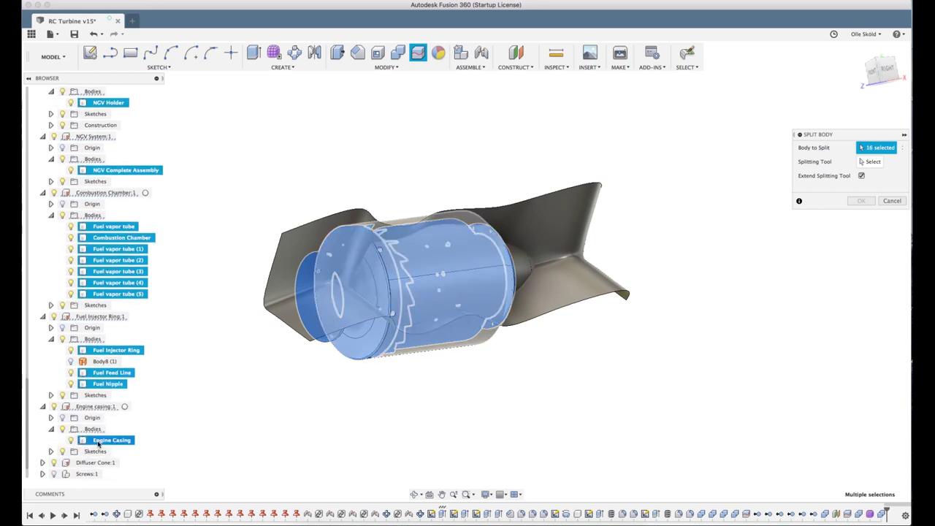
{"action": "left_click", "coordinate": [42, 463]}
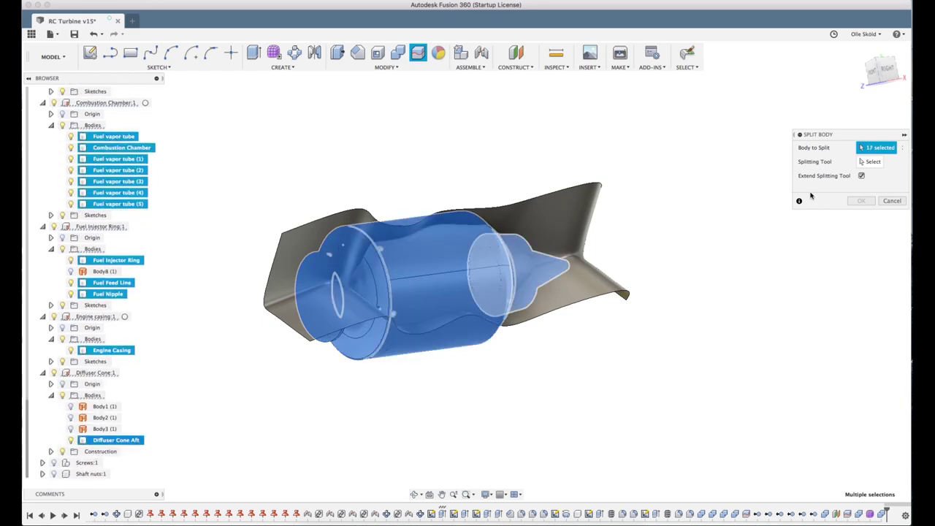
{"action": "scroll", "coordinate": [88, 146], "scroll_direction": "up", "scroll_amount": 3}
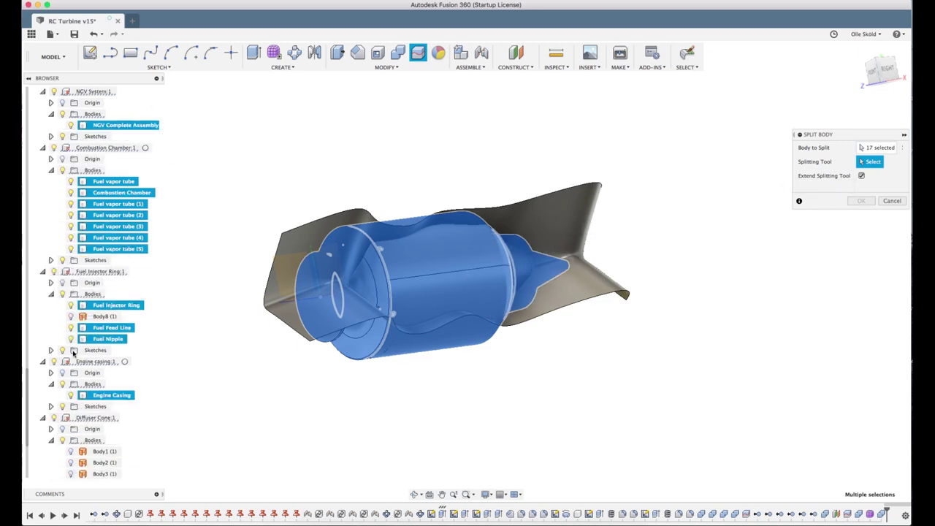
{"action": "scroll", "coordinate": [87, 146], "scroll_direction": "up", "scroll_amount": 5}
{"action": "scroll", "coordinate": [87, 146], "scroll_direction": "up", "scroll_amount": 5}
{"action": "scroll", "coordinate": [87, 147], "scroll_direction": "up", "scroll_amount": 3}
{"action": "left_click", "coordinate": [96, 169]}
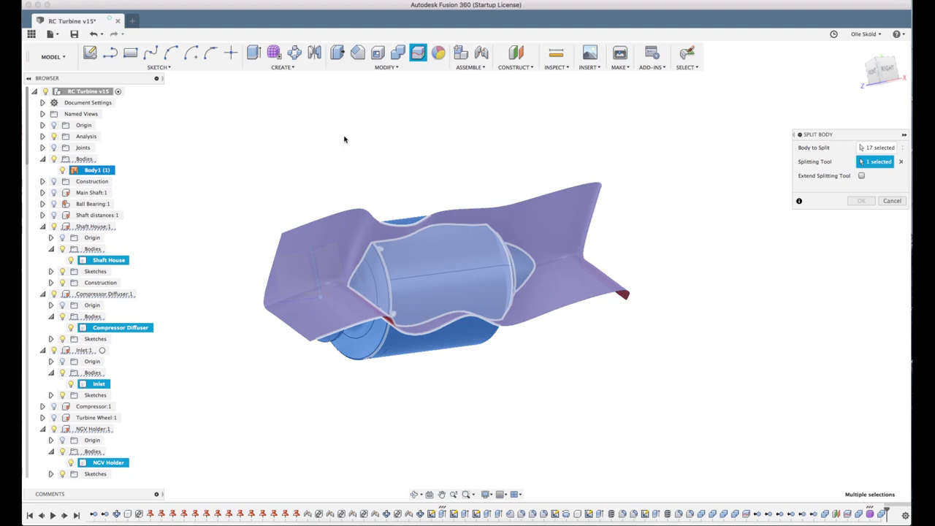
{"action": "key", "text": "Return"}
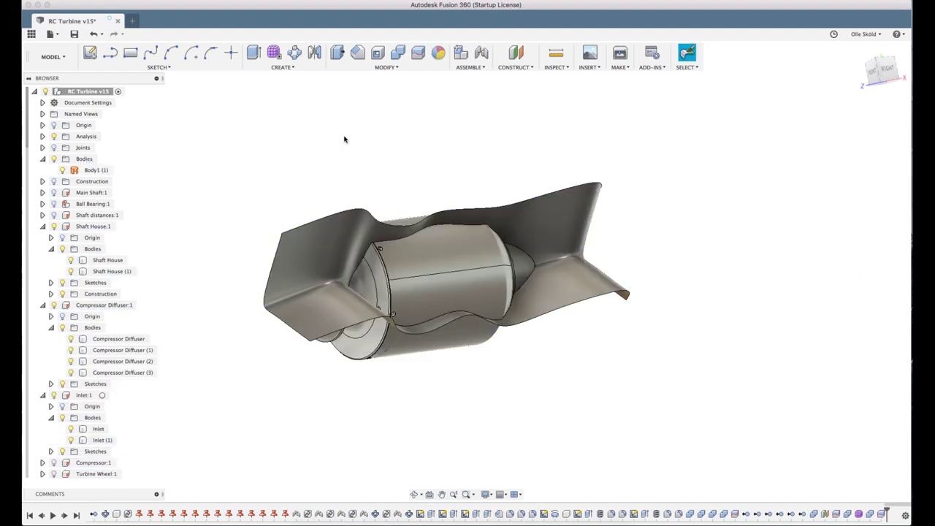
Hide Body1 (1), Compressor Diffuser (3), Engine Casing (1) and Combustion Chamber (1)
{"action": "left_click", "coordinate": [62, 169]}
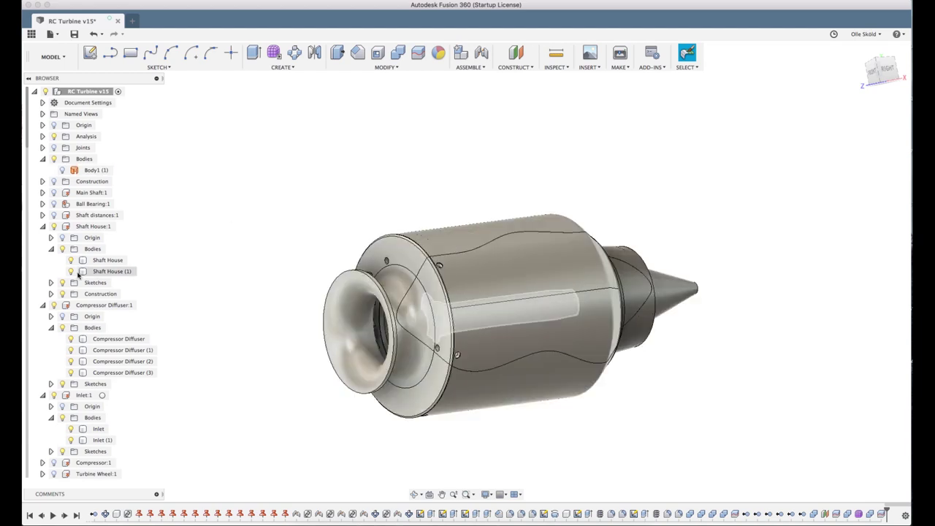
{"action": "left_click", "coordinate": [72, 373]}
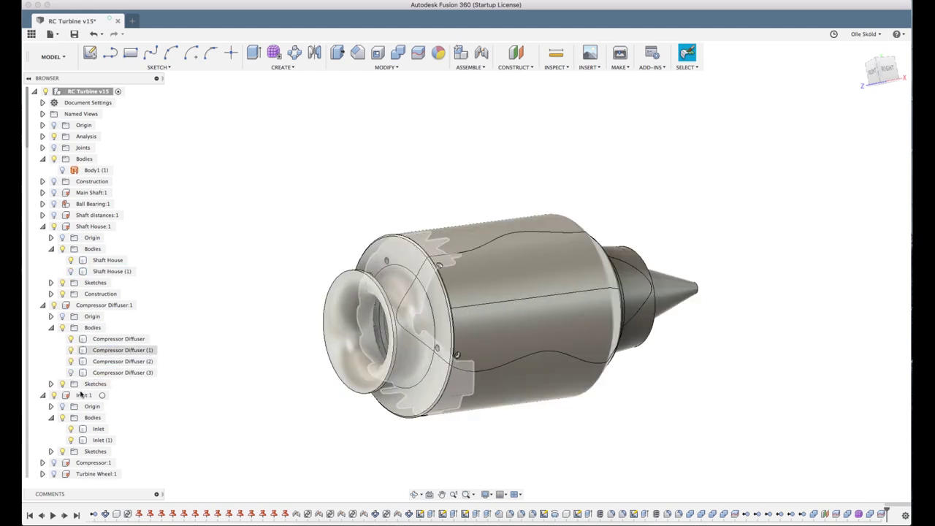
{"action": "scroll", "coordinate": [65, 418], "scroll_direction": "down", "scroll_amount": 5}
{"action": "scroll", "coordinate": [67, 424], "scroll_direction": "down", "scroll_amount": 3}
{"action": "scroll", "coordinate": [67, 424], "scroll_direction": "down", "scroll_amount": 5}
{"action": "scroll", "coordinate": [70, 438], "scroll_direction": "down", "scroll_amount": 1}
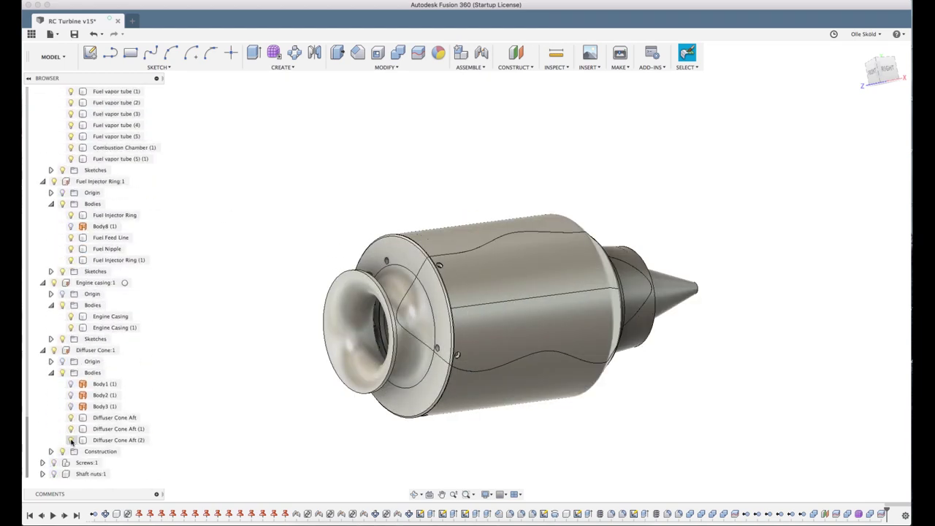
{"action": "left_click", "coordinate": [71, 327]}
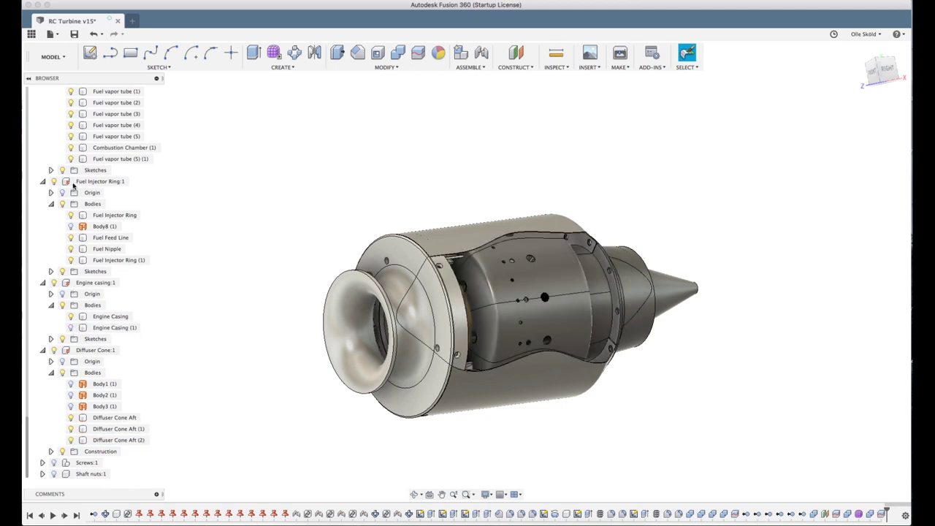
{"action": "left_click", "coordinate": [70, 147]}
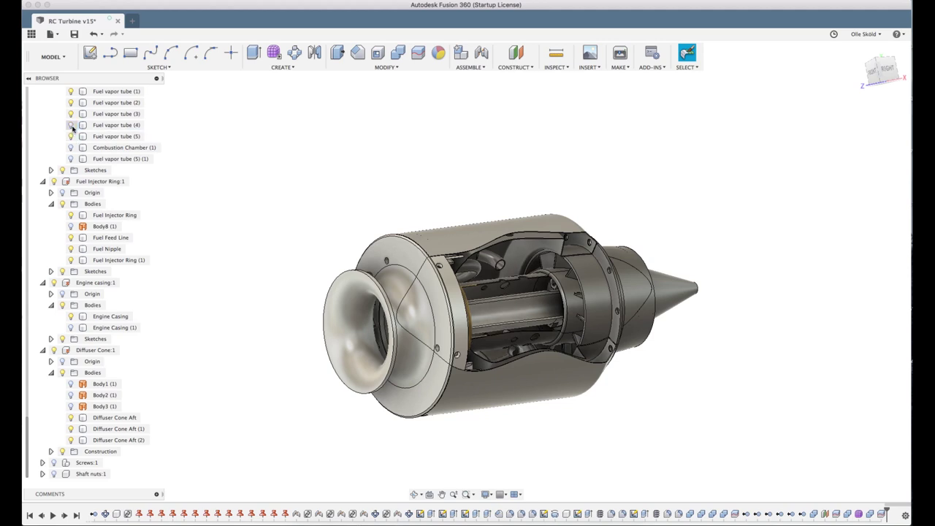
Hide Inlet (1), an NGV assembly piece and Diffuser Cone Aft (1), showing Aft (2)
{"action": "scroll", "coordinate": [80, 195], "scroll_direction": "up", "scroll_amount": 3}
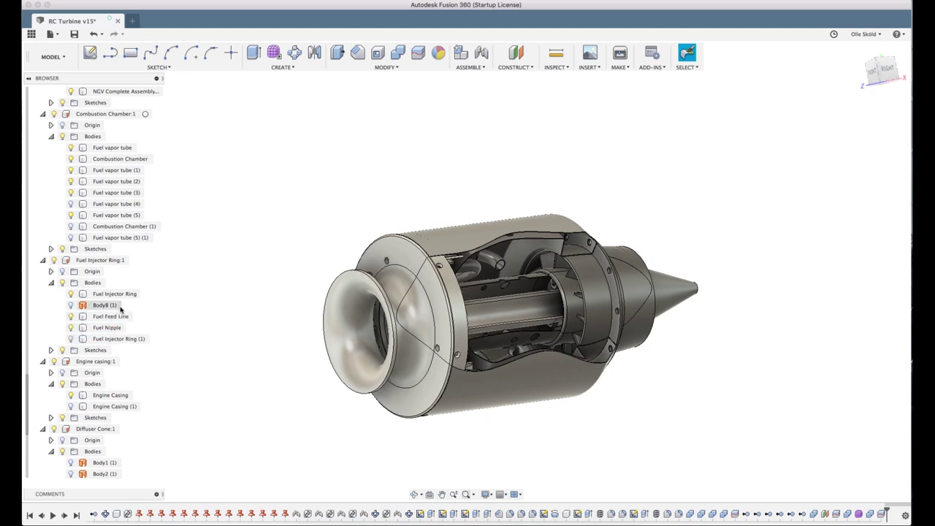
{"action": "scroll", "coordinate": [120, 310], "scroll_direction": "up", "scroll_amount": 4}
{"action": "scroll", "coordinate": [82, 222], "scroll_direction": "up", "scroll_amount": 4}
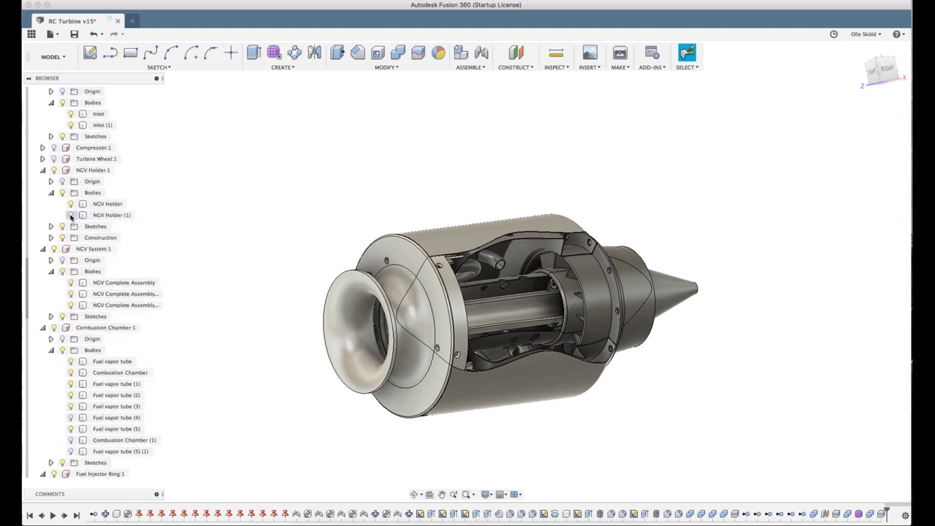
{"action": "left_click", "coordinate": [72, 125]}
{"action": "left_click", "coordinate": [70, 295]}
{"action": "scroll", "coordinate": [73, 321], "scroll_direction": "down", "scroll_amount": 3}
{"action": "scroll", "coordinate": [76, 357], "scroll_direction": "down", "scroll_amount": 3}
{"action": "scroll", "coordinate": [79, 395], "scroll_direction": "down", "scroll_amount": 3}
{"action": "scroll", "coordinate": [77, 417], "scroll_direction": "down", "scroll_amount": 3}
{"action": "left_click", "coordinate": [71, 451]}
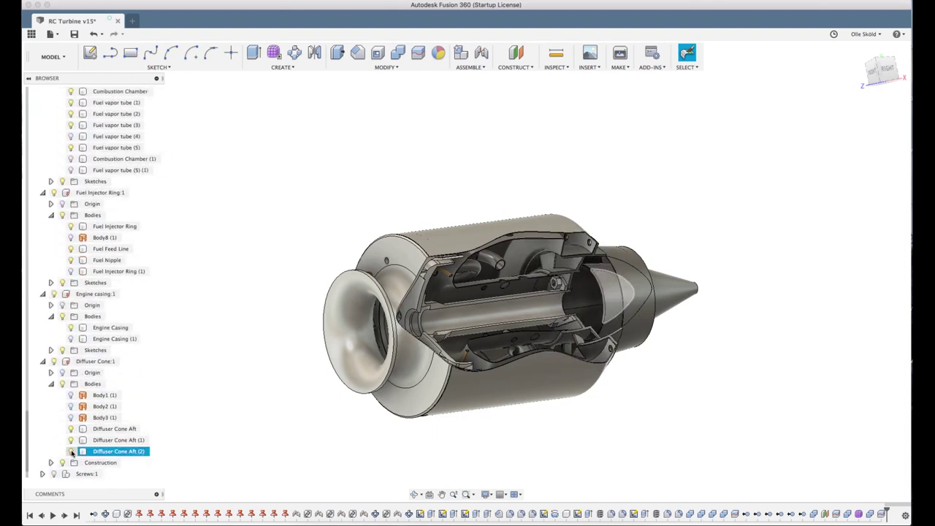
{"action": "left_click", "coordinate": [70, 441]}
{"action": "scroll", "coordinate": [67, 458], "scroll_direction": "down", "scroll_amount": 1}
{"action": "mouse_move", "coordinate": [692, 226]}
{"action": "left_mouse_down"}
{"action": "mouse_move", "coordinate": [668, 251]}
{"action": "mouse_move", "coordinate": [669, 238]}
{"action": "left_mouse_up"}
Collapse the Fuel Injector Ring, Engine casing, Combustion Chamber, Diffuser Cone, NGV System, Compressor Diffuser and Bodies nodes
{"action": "key", "text": "Escape"}
{"action": "left_click", "coordinate": [43, 181]}
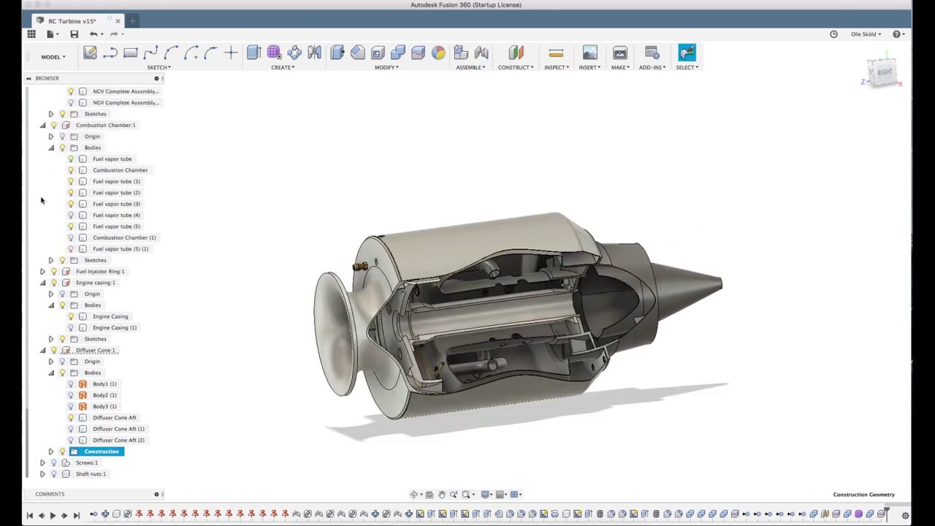
{"action": "left_click", "coordinate": [42, 282]}
{"action": "left_click", "coordinate": [42, 181]}
{"action": "left_click", "coordinate": [42, 350]}
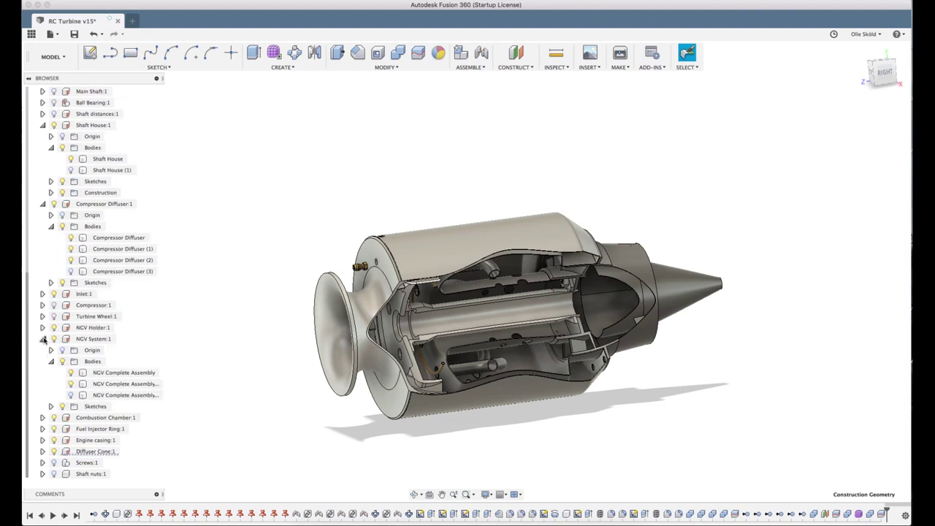
{"action": "left_click", "coordinate": [42, 339]}
{"action": "left_click", "coordinate": [43, 271]}
{"action": "left_click", "coordinate": [42, 158]}
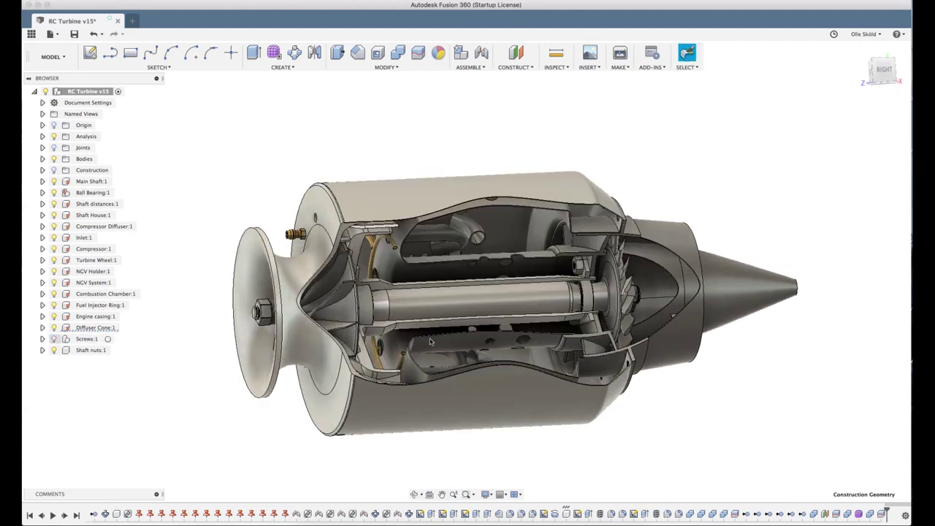
Orbit and zoom around the cutaway engine to inspect the inlet and sectioned interior
{"action": "middle_click_drag", "start_coordinate": [710, 206], "coordinate": [647, 192], "text": "shift"}
{"action": "mouse_move", "coordinate": [730, 184]}
{"action": "middle_mouse_down", "text": "shift"}
{"action": "mouse_move", "coordinate": [772, 156]}
{"action": "mouse_move", "coordinate": [726, 167]}
{"action": "mouse_move", "coordinate": [709, 181]}
{"action": "mouse_move", "coordinate": [716, 191]}
{"action": "mouse_move", "coordinate": [720, 184]}
{"action": "mouse_move", "coordinate": [703, 182]}
{"action": "mouse_move", "coordinate": [711, 175]}
{"action": "middle_mouse_up", "text": "shift"}
{"action": "scroll", "coordinate": [663, 360], "scroll_direction": "up", "scroll_amount": 3}
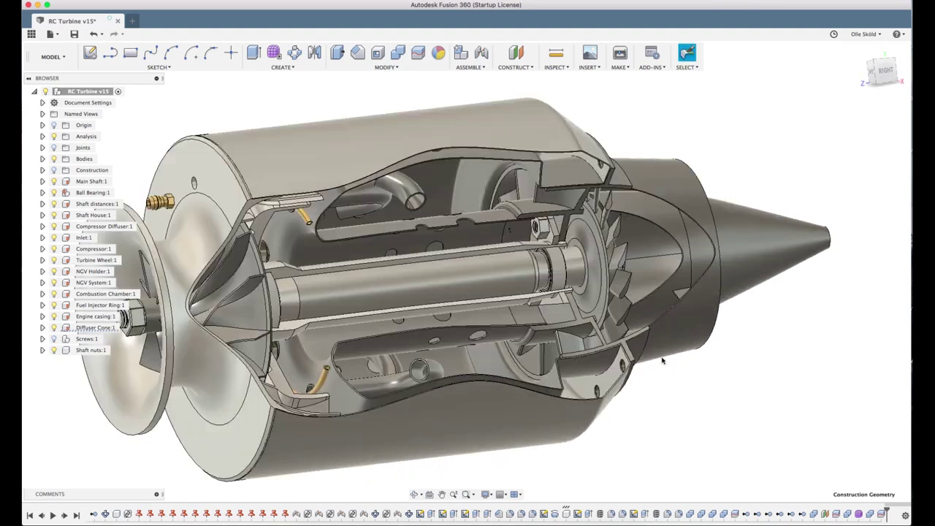
{"action": "scroll", "coordinate": [475, 308], "scroll_direction": "down", "scroll_amount": 3}
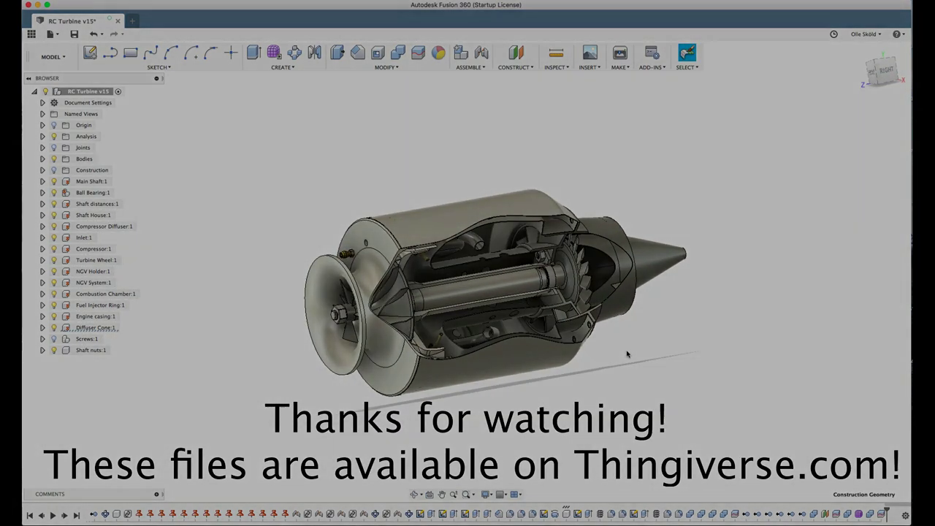
{"action": "mouse_move", "coordinate": [561, 392]}
{"action": "middle_mouse_down", "text": "shift"}
{"action": "mouse_move", "coordinate": [643, 344]}
{"action": "mouse_move", "coordinate": [628, 351]}
{"action": "middle_mouse_up", "text": "shift"}
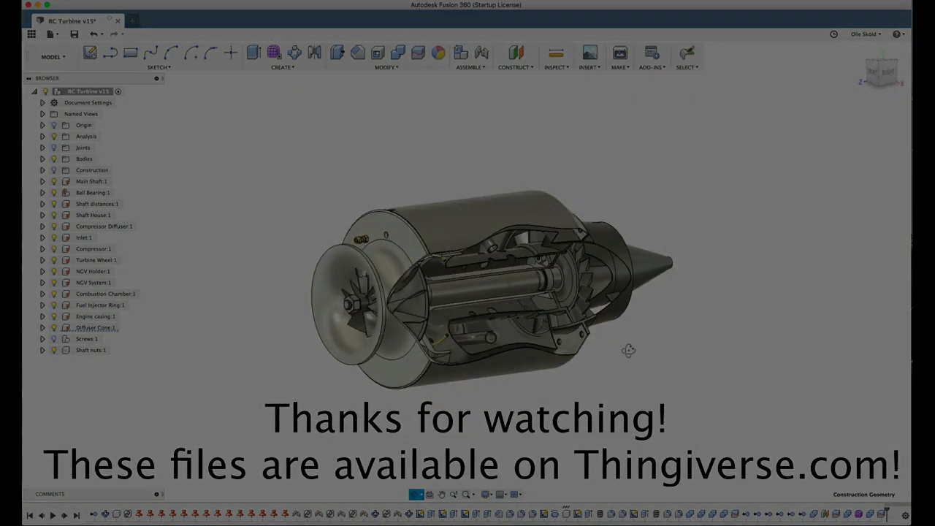